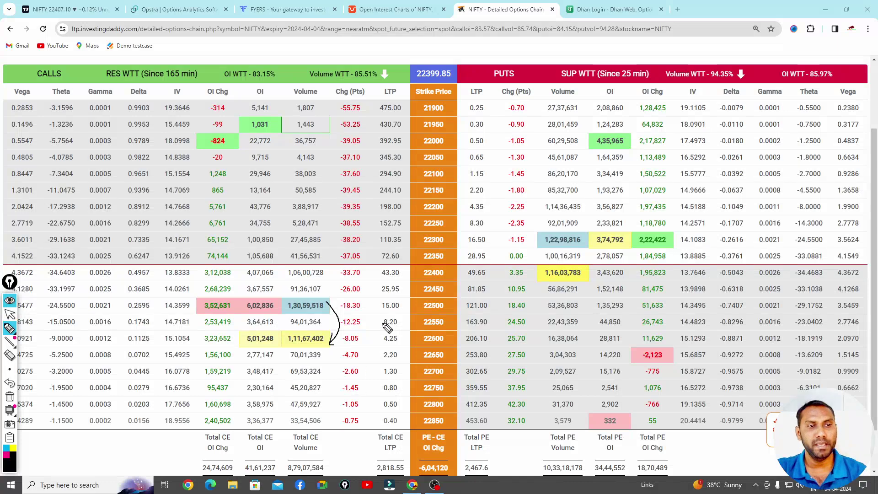
Step: Mark the 94,01,364 volume figure, wipe all annotations, and open the 04-04-2024 historical options chain
mouse_move(280, 314)
left_mouse_down()
mouse_move(296, 320)
mouse_move(277, 341)
mouse_move(340, 320)
mouse_move(337, 308)
mouse_move(325, 313)
left_mouse_up()
left_click(10, 399)
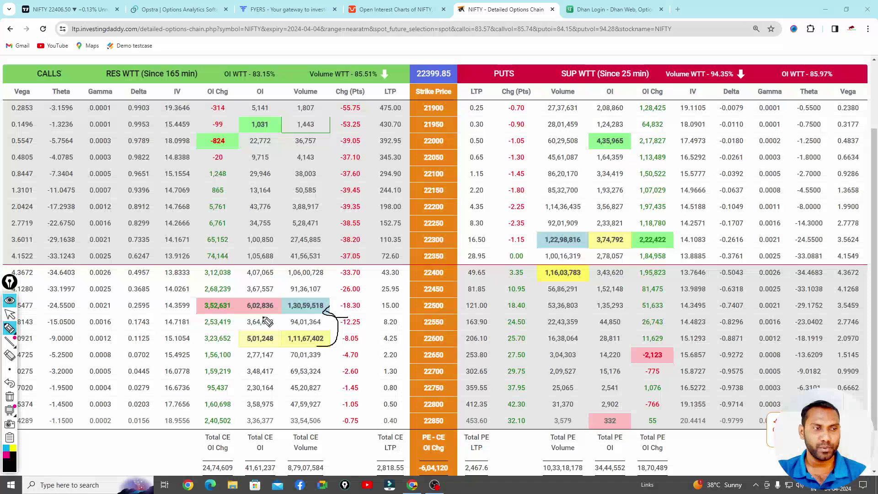
left_click(10, 397)
left_click(10, 314)
scroll(422, 180, "up", 2)
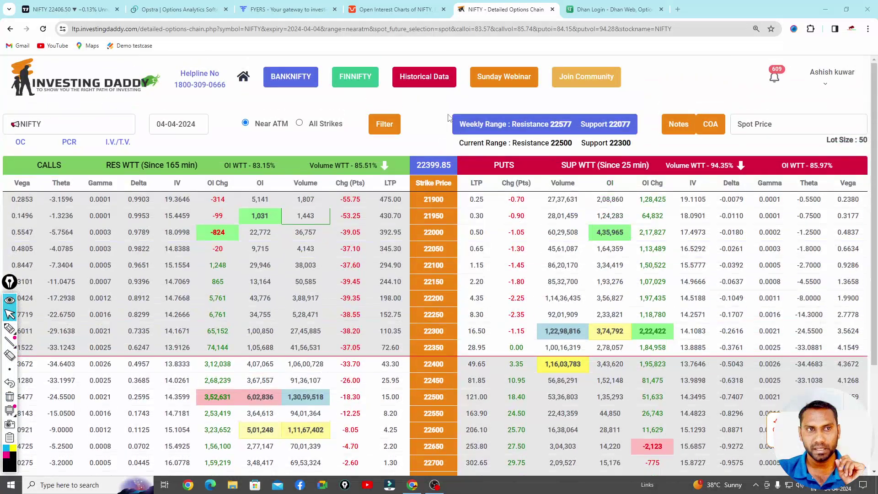
left_click(422, 79)
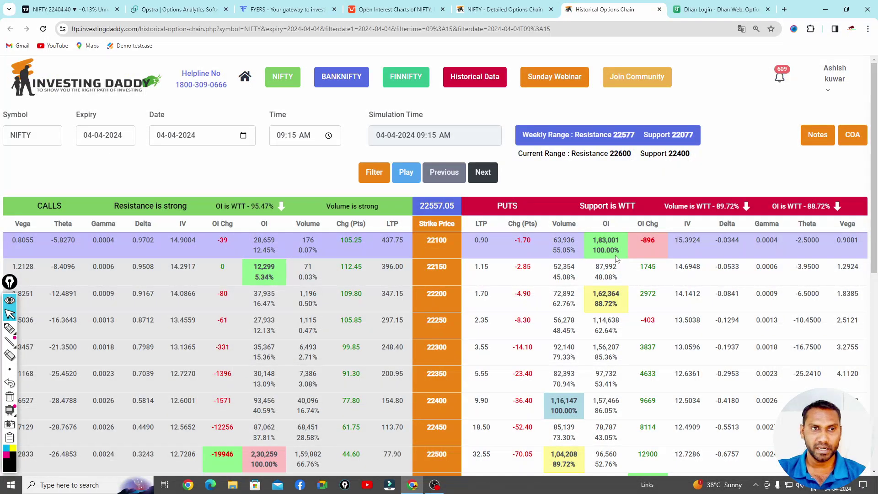
Step: Circle the 2,39,476 call volume and the 22600 strike, then erase the circles
scroll(310, 308, "down", 5)
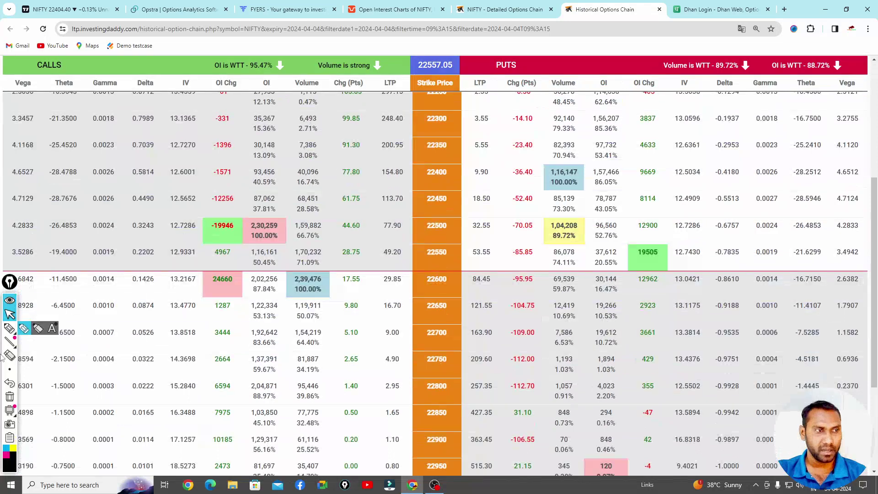
left_click(9, 325)
mouse_move(304, 261)
left_mouse_down()
mouse_move(316, 316)
mouse_move(303, 254)
left_mouse_up()
mouse_move(467, 276)
left_mouse_down()
mouse_move(433, 298)
mouse_move(438, 264)
left_mouse_up()
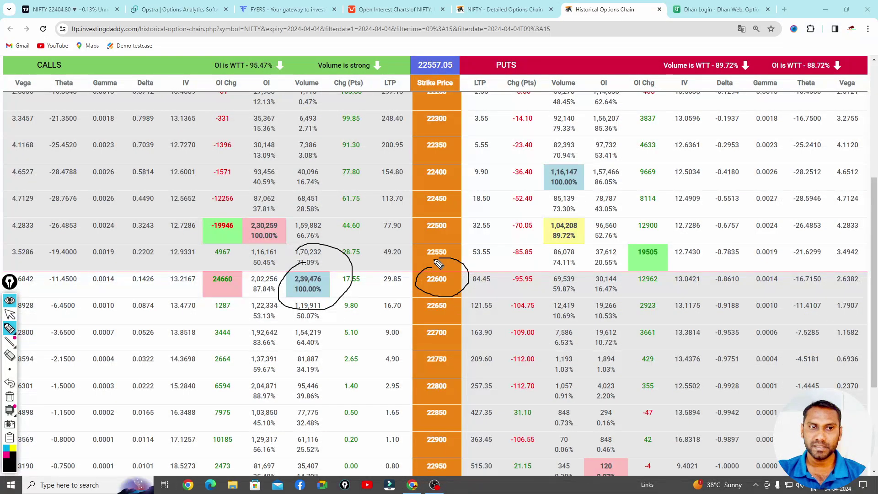
left_click(9, 396)
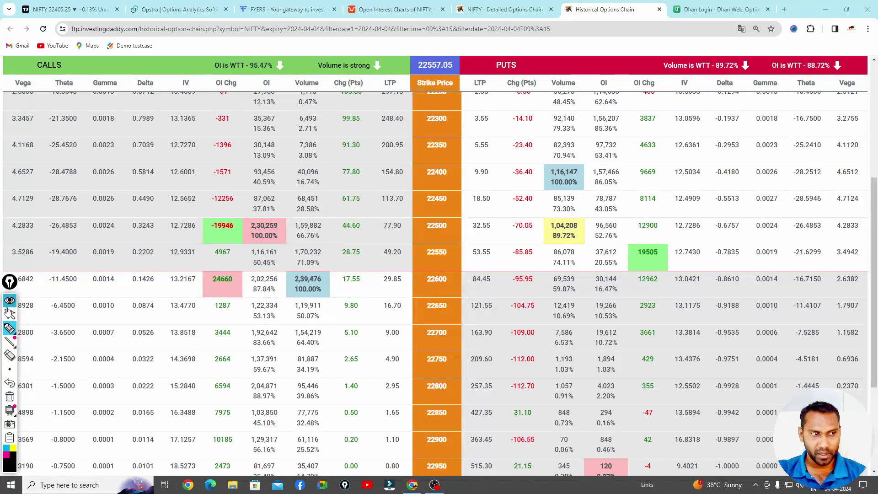
left_click(10, 314)
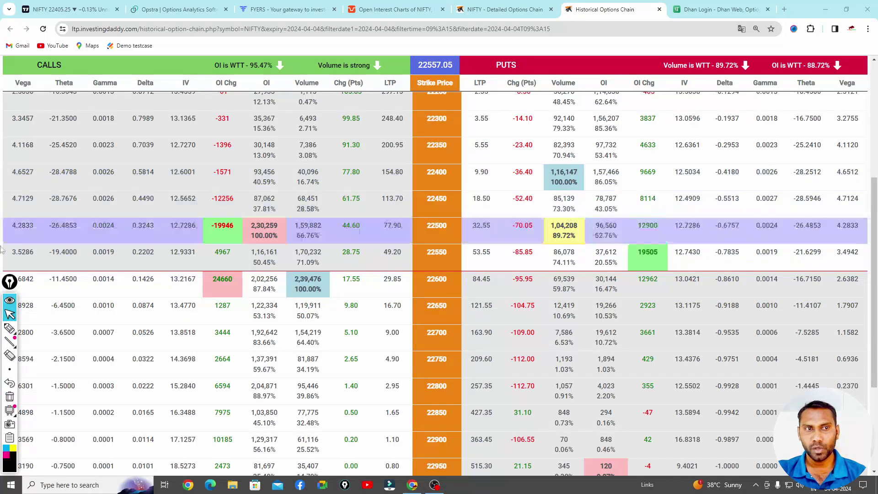
Step: Circle the 1,16,147 put volume, arrow it to 1,04,208, erase, and go to TradingView
left_click(10, 329)
mouse_move(569, 153)
left_mouse_down()
mouse_move(519, 178)
mouse_move(595, 181)
mouse_move(579, 149)
left_mouse_up()
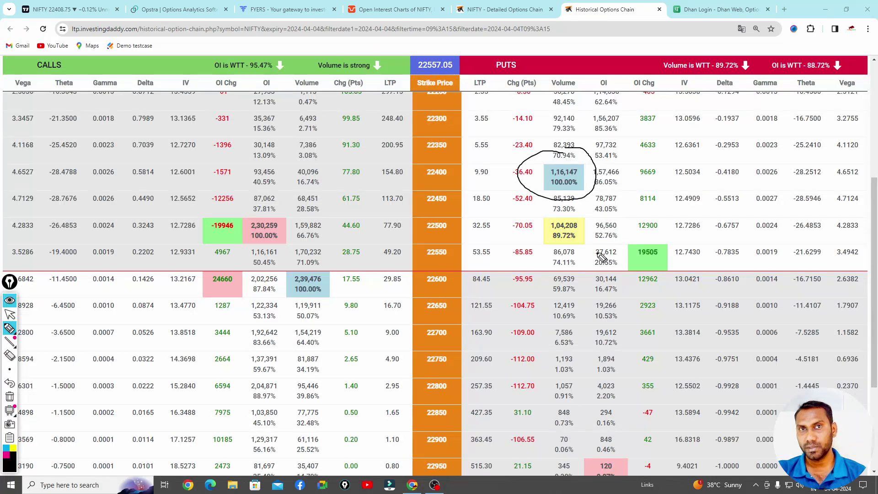
left_click_drag(545, 176, 534, 239)
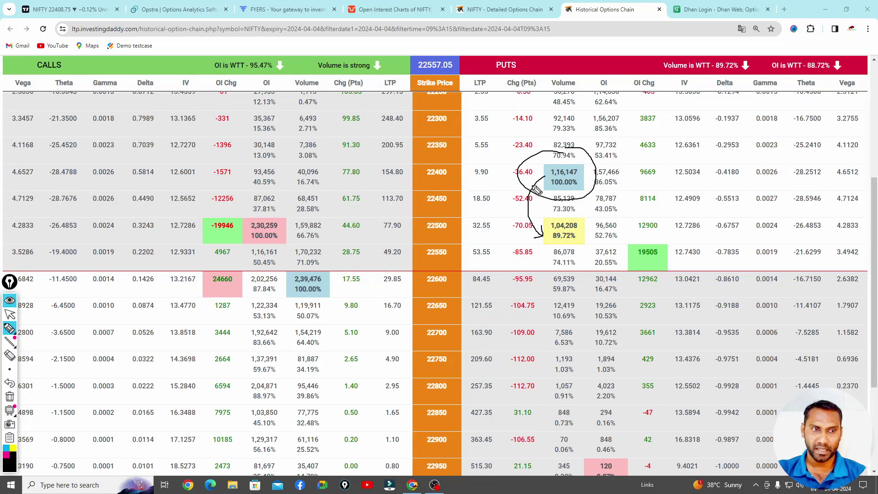
left_click(9, 396)
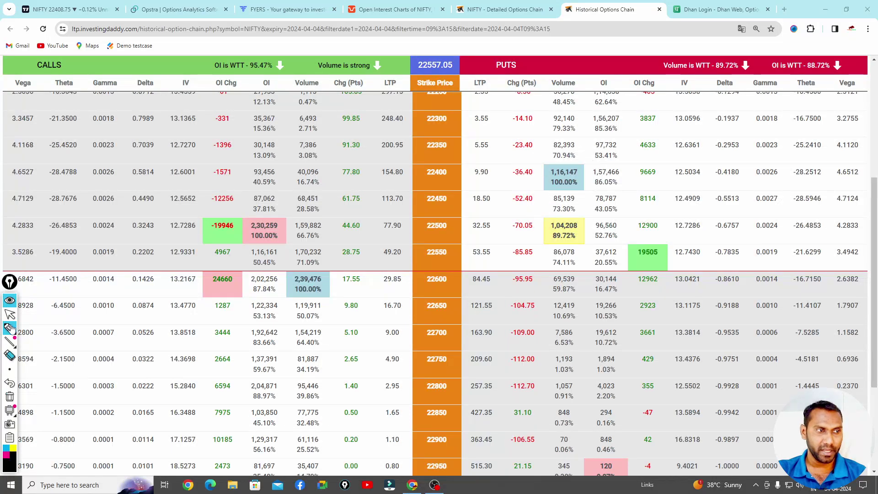
left_click(10, 315)
left_click(68, 9)
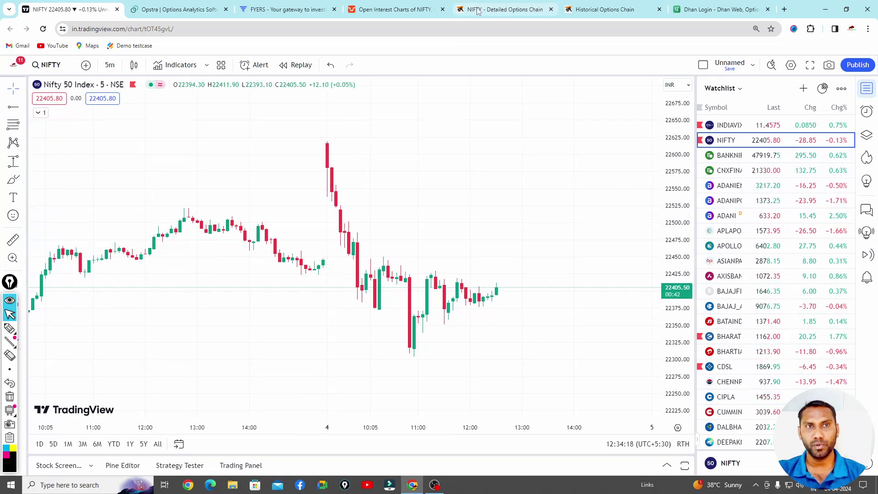
Step: Back on the historical options chain, start the replay from 09:15
left_click(604, 9)
scroll(435, 183, "up", 5)
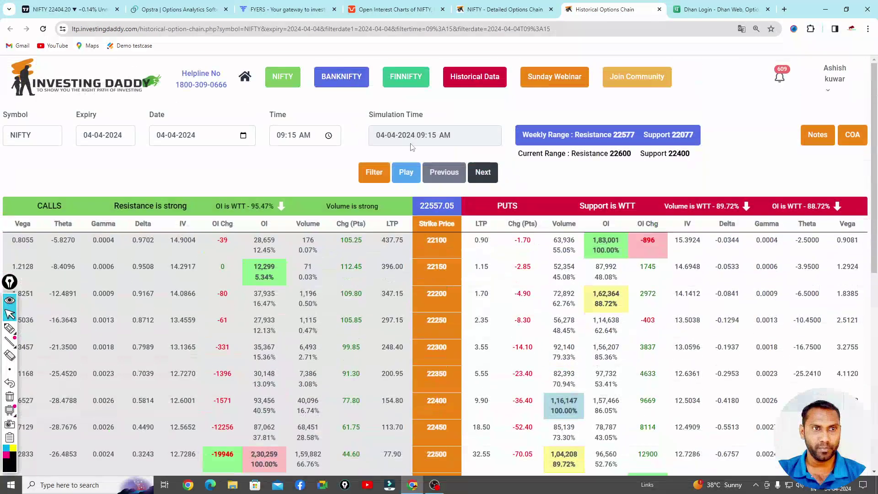
left_click(406, 172)
scroll(718, 224, "down", 5)
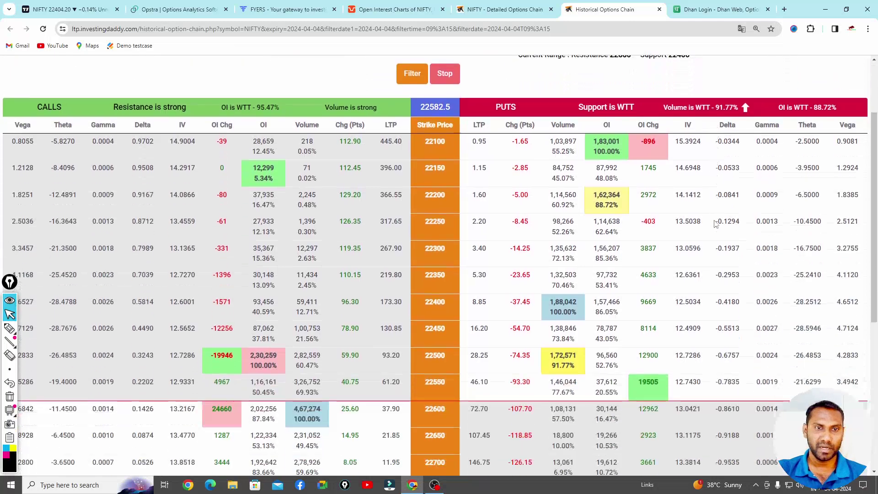
scroll(716, 224, "up", 1)
Step: Arrow put volume 1,88,042 to 1,72,571, circle 4,67,274 call volume, erase, return to TradingView
left_click(9, 328)
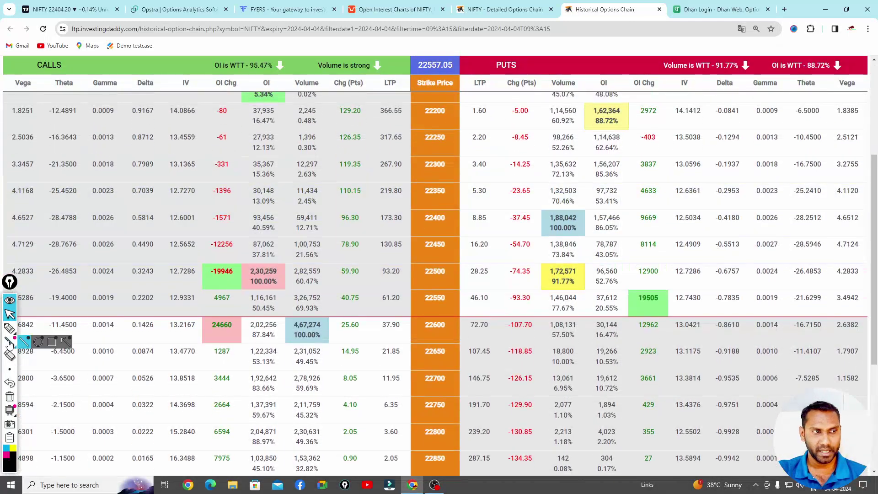
mouse_move(543, 218)
left_mouse_down()
mouse_move(544, 284)
mouse_move(531, 293)
left_mouse_up()
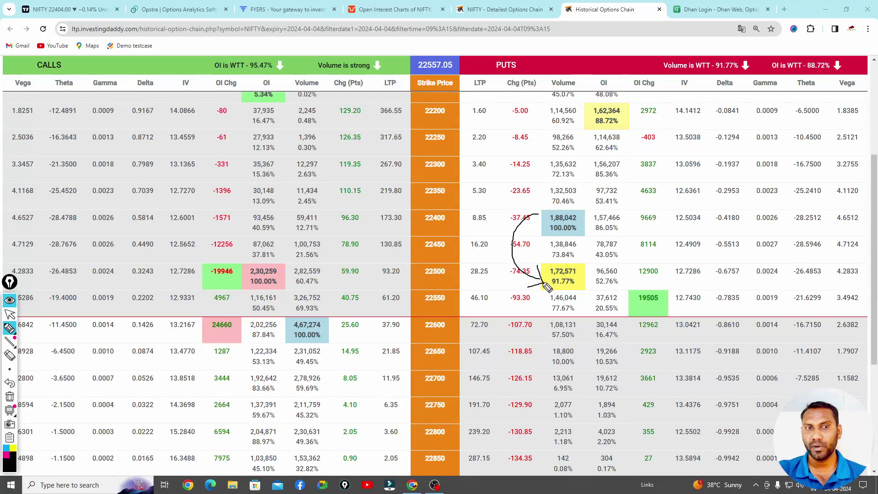
mouse_move(313, 307)
left_mouse_down()
mouse_move(263, 364)
mouse_move(327, 316)
mouse_move(314, 307)
left_mouse_up()
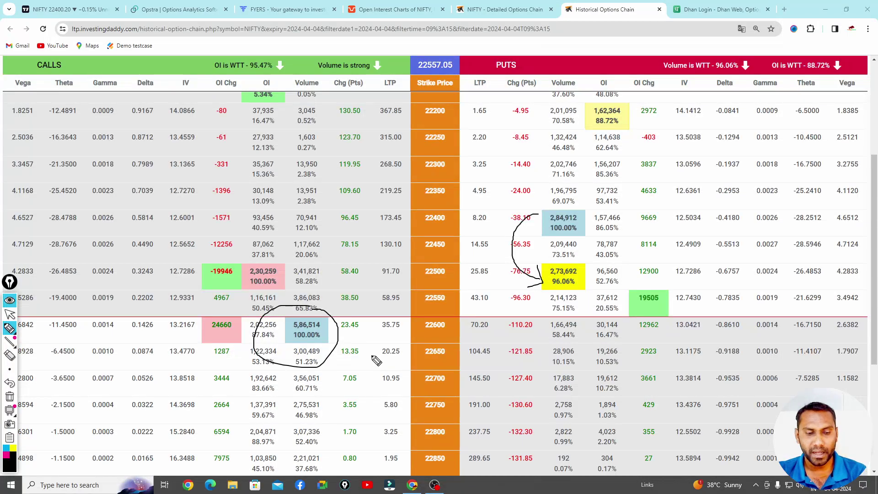
left_click(10, 315)
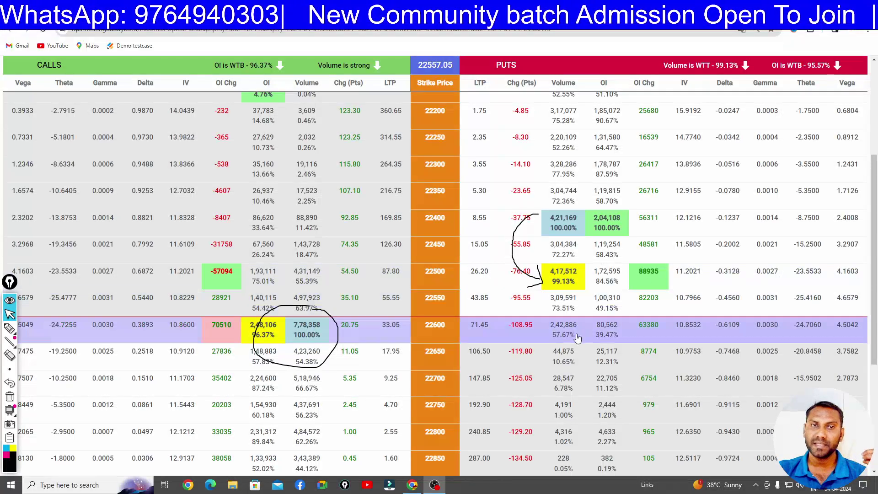
left_click(9, 396)
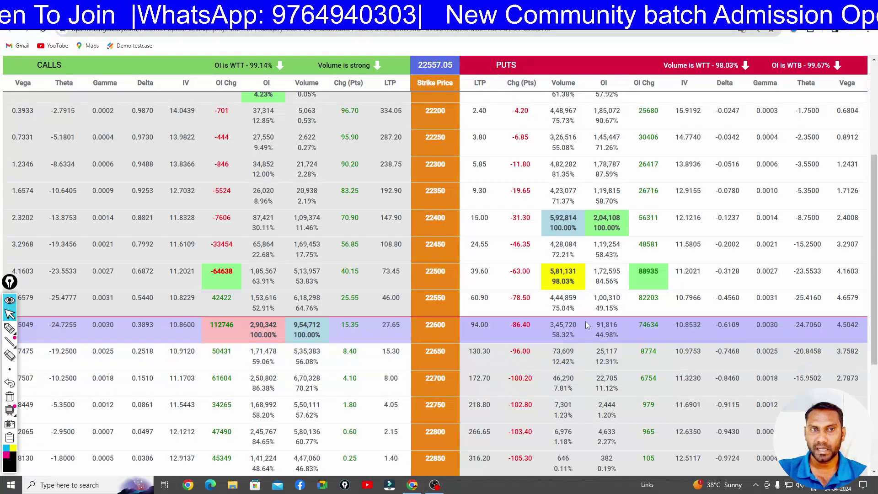
scroll(585, 321, "up", 5)
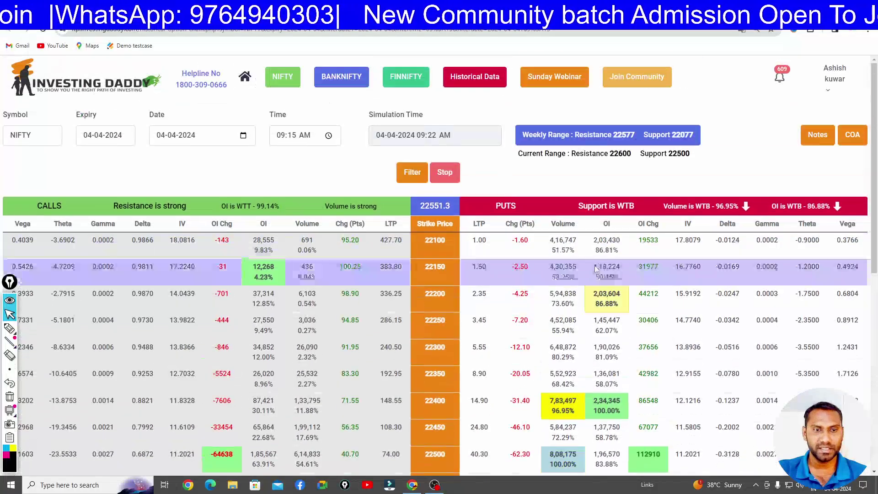
scroll(289, 295, "down", 4)
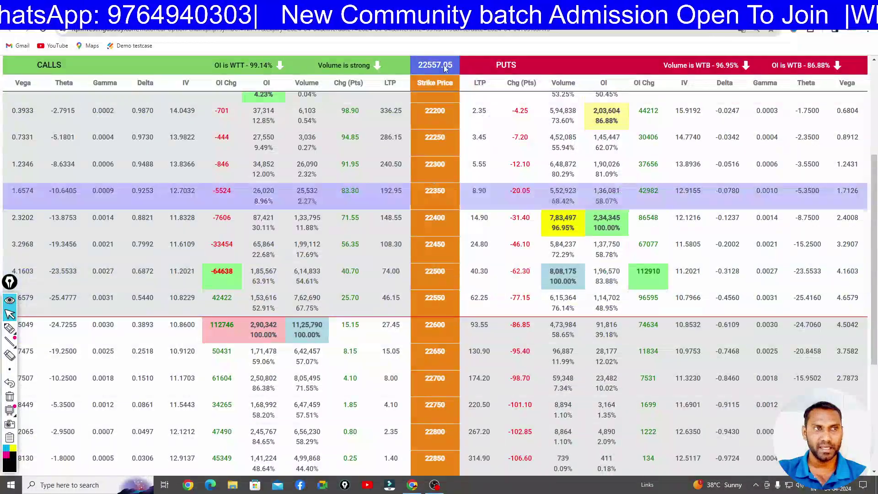
key("ctrl+Tab")
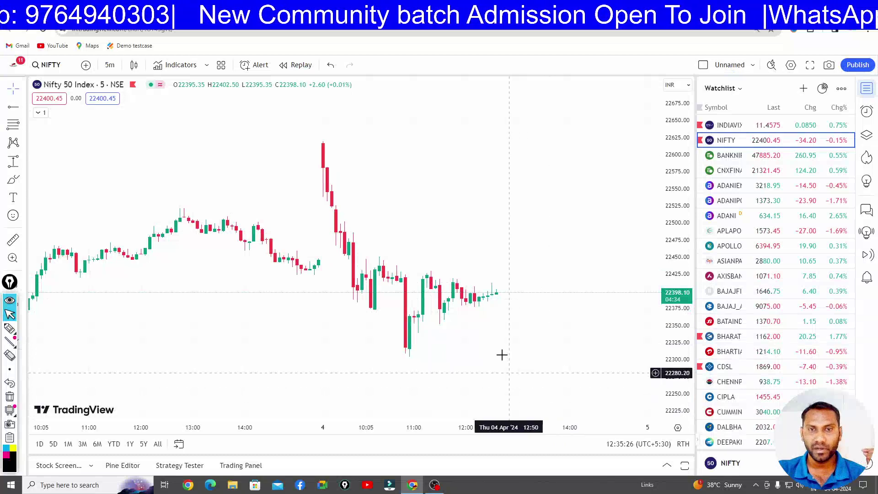
Step: Highlight the spike candles, erase them, and measure the range 22445.80 to 22618.75 (172.95, 0.77%)
left_click_drag(502, 355, 572, 337)
left_click(10, 329)
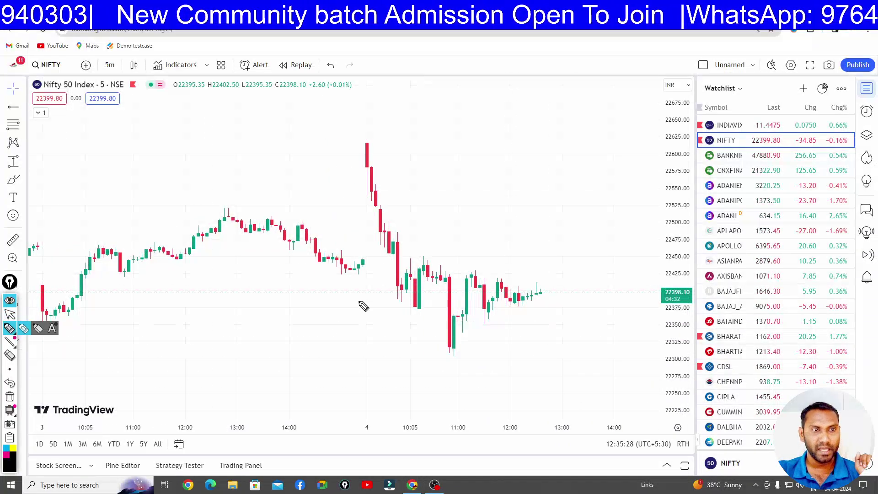
left_click_drag(370, 252, 367, 256)
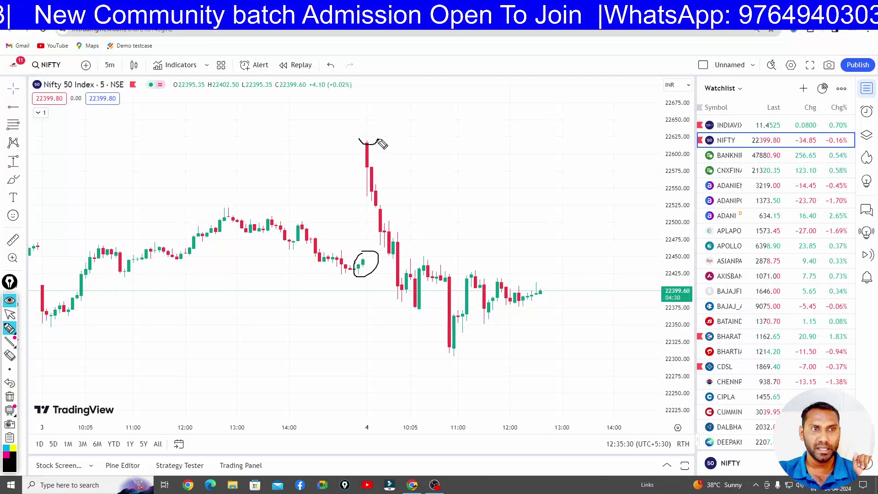
left_click_drag(366, 142, 365, 140)
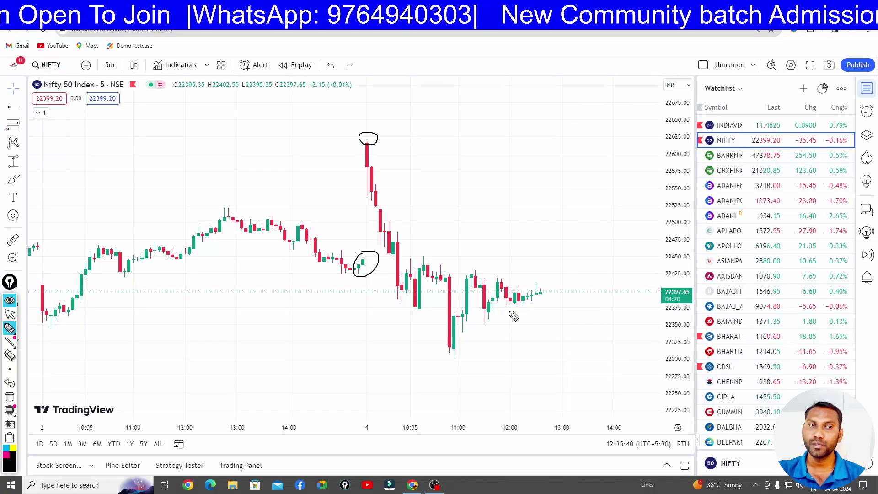
left_click_drag(355, 141, 389, 144)
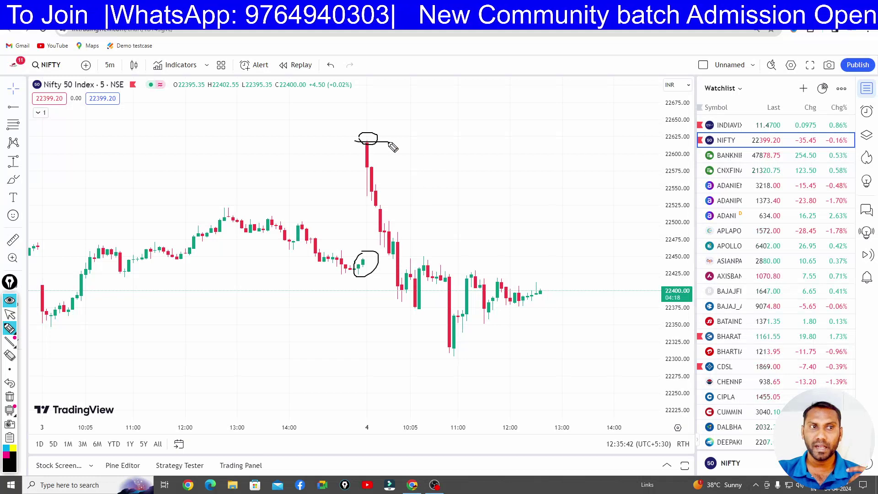
left_click(9, 315)
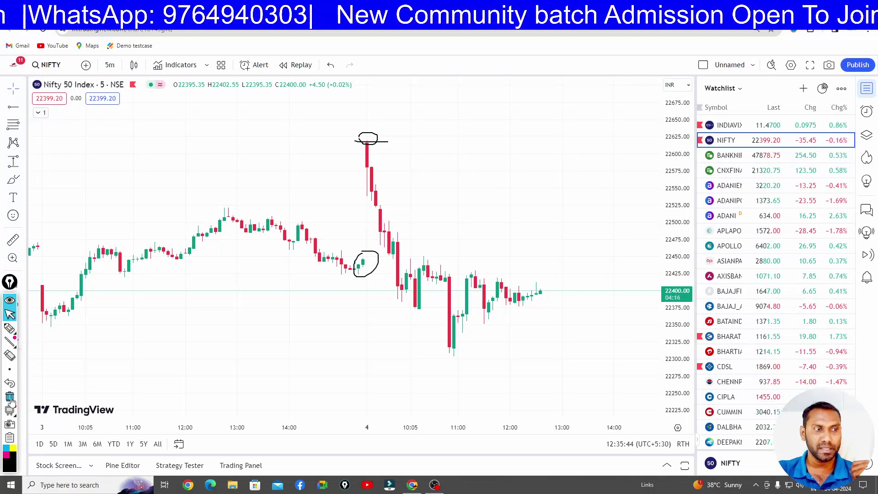
left_click(10, 398)
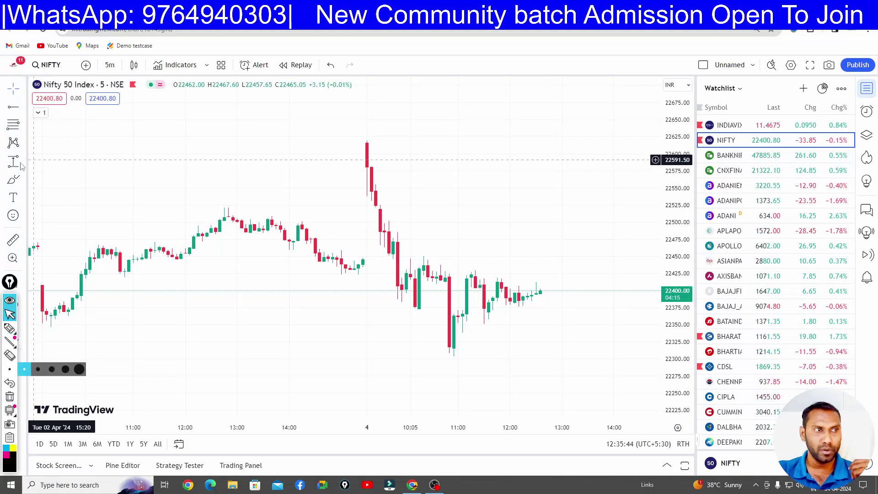
left_click(350, 259)
left_click(415, 141)
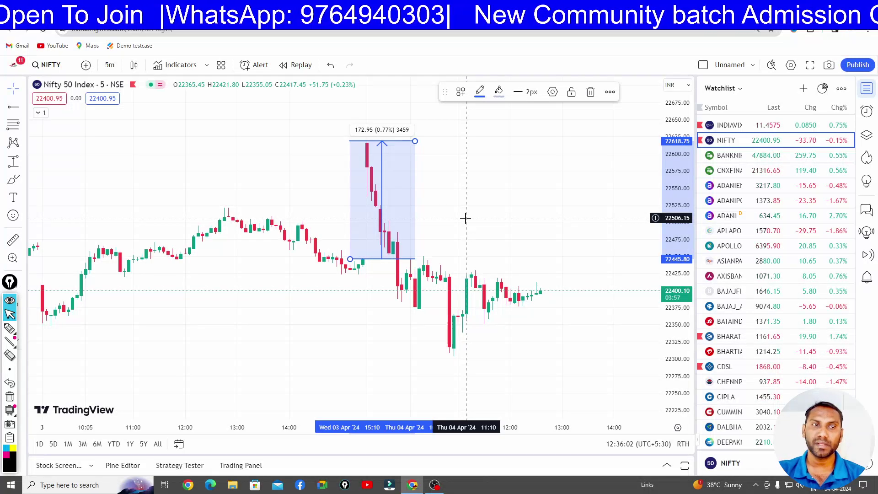
Step: Pan back to earlier sessions, sketch the 1 April drop, rebound and sideways range, then clear
left_click_drag(520, 211, 505, 226)
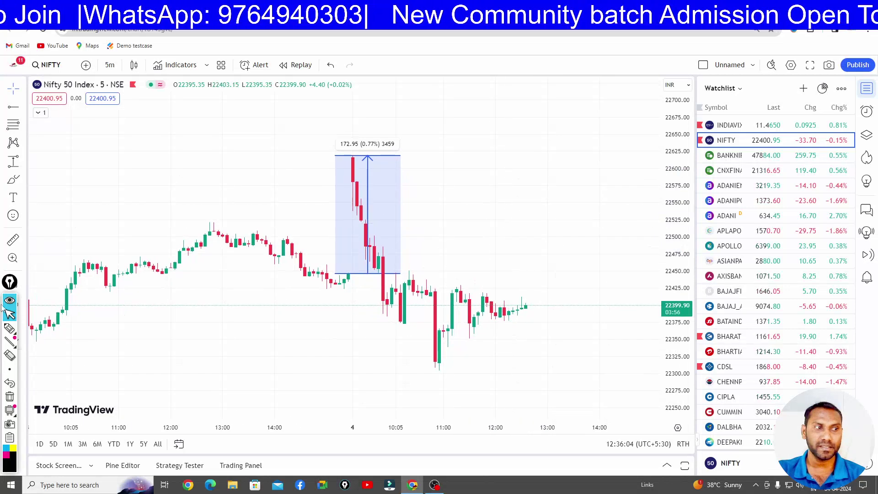
key("ctrl+F2")
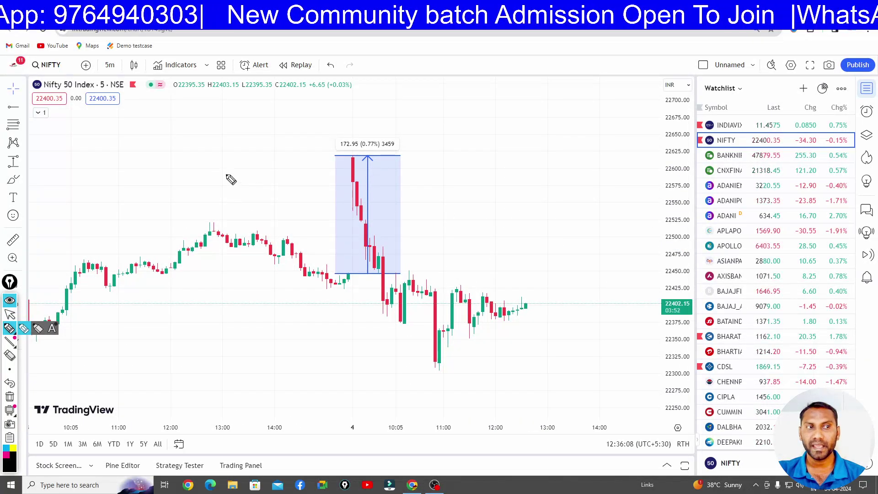
left_click(14, 321)
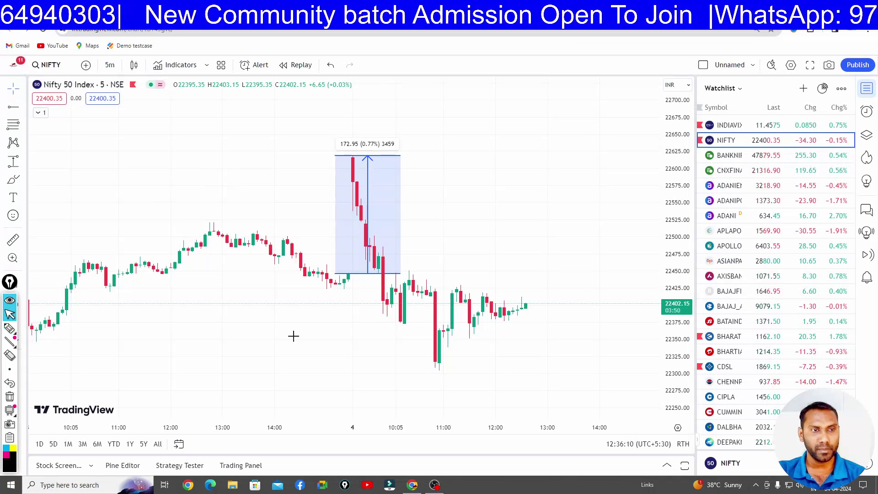
left_click_drag(343, 355, 445, 370)
scroll(457, 371, "down", 4)
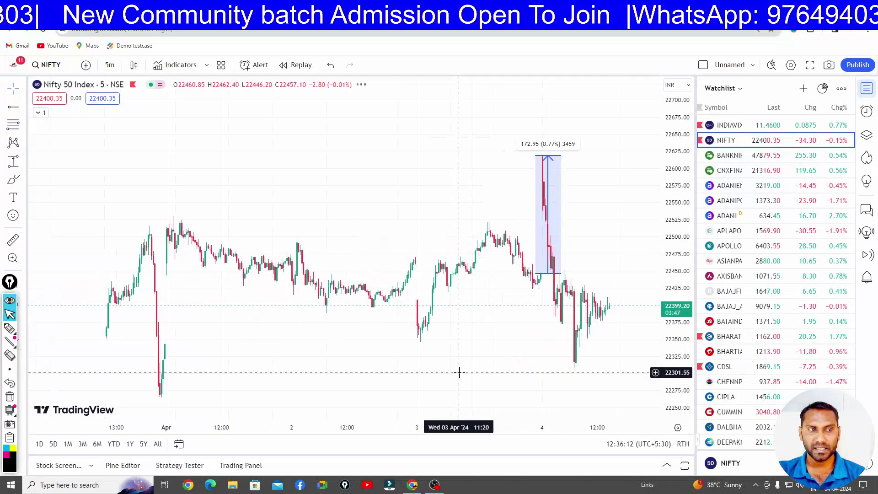
left_click_drag(447, 355, 504, 332)
scroll(501, 334, "up", 3)
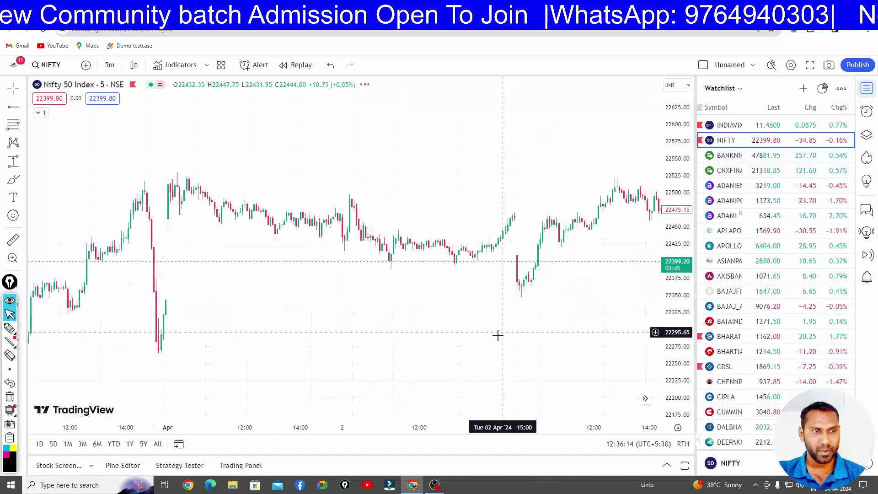
left_click(9, 328)
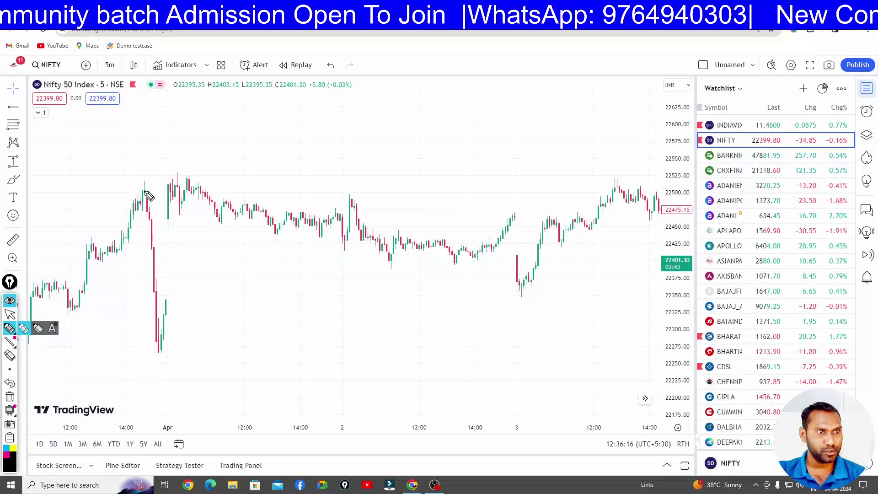
mouse_move(143, 186)
left_mouse_down()
mouse_move(159, 355)
mouse_move(167, 302)
left_mouse_up()
mouse_move(168, 220)
left_mouse_down()
mouse_move(176, 177)
mouse_move(231, 214)
mouse_move(343, 242)
mouse_move(339, 231)
left_mouse_up()
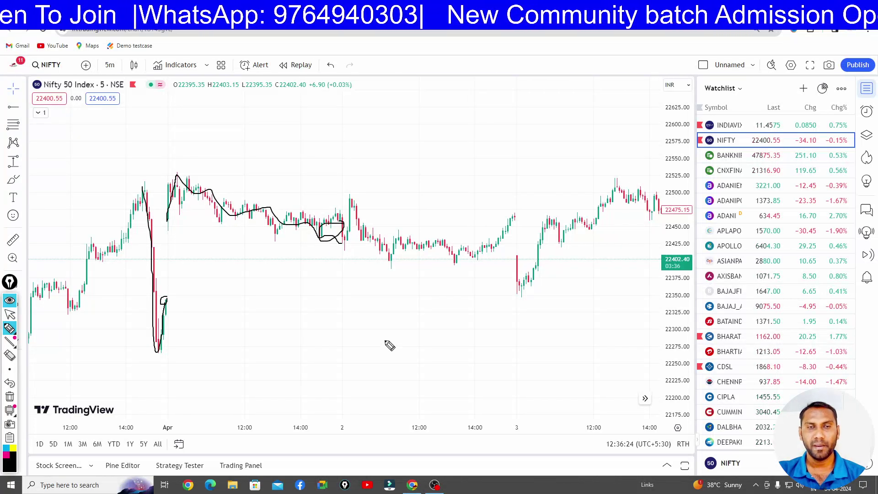
left_click(10, 397)
left_click(9, 315)
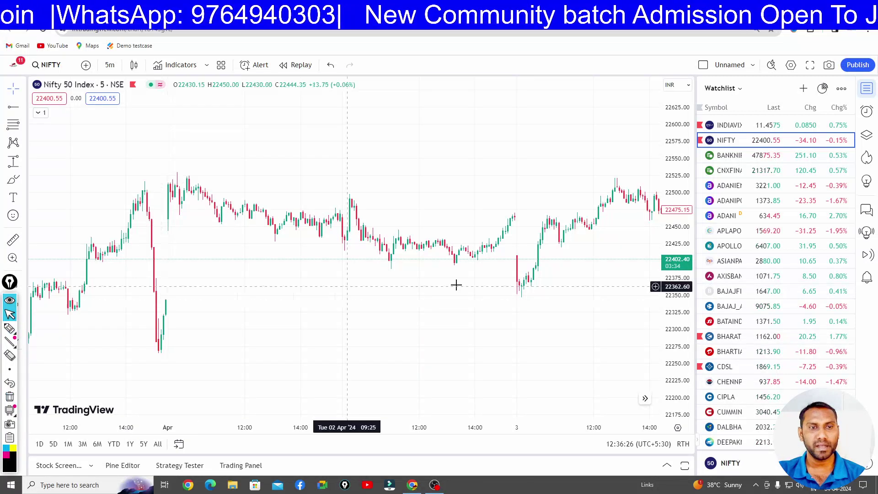
Step: Sketch the 3 April swing low and the rally after it, then clear the sketch
mouse_move(455, 286)
left_mouse_down()
mouse_move(603, 298)
mouse_move(256, 316)
mouse_move(368, 353)
left_mouse_up()
scroll(368, 353, "up", 2)
left_click(9, 327)
mouse_move(350, 222)
left_mouse_down()
mouse_move(357, 233)
mouse_move(364, 228)
left_mouse_up()
mouse_move(359, 275)
left_mouse_down()
mouse_move(364, 311)
mouse_move(385, 275)
mouse_move(411, 263)
mouse_move(458, 206)
left_mouse_up()
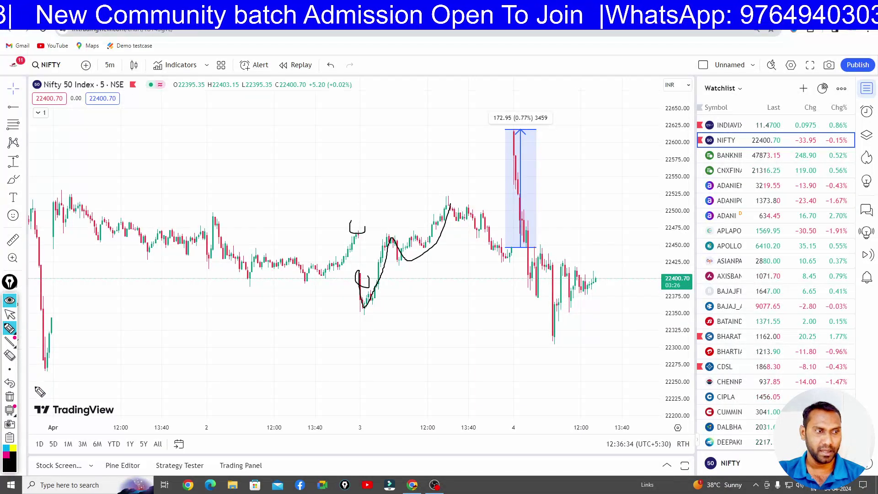
left_click(10, 396)
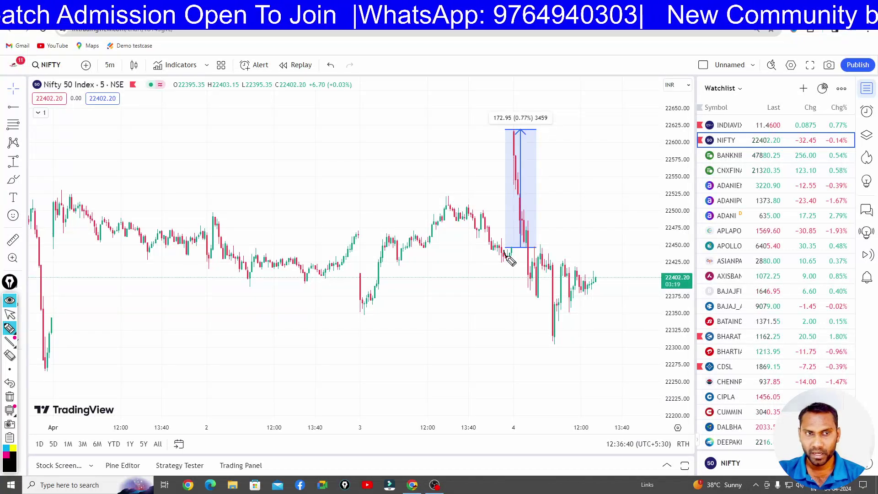
Step: Trace the fall from the 4 April spike, then clear it
mouse_move(506, 253)
left_mouse_down()
mouse_move(512, 132)
mouse_move(552, 343)
left_mouse_up()
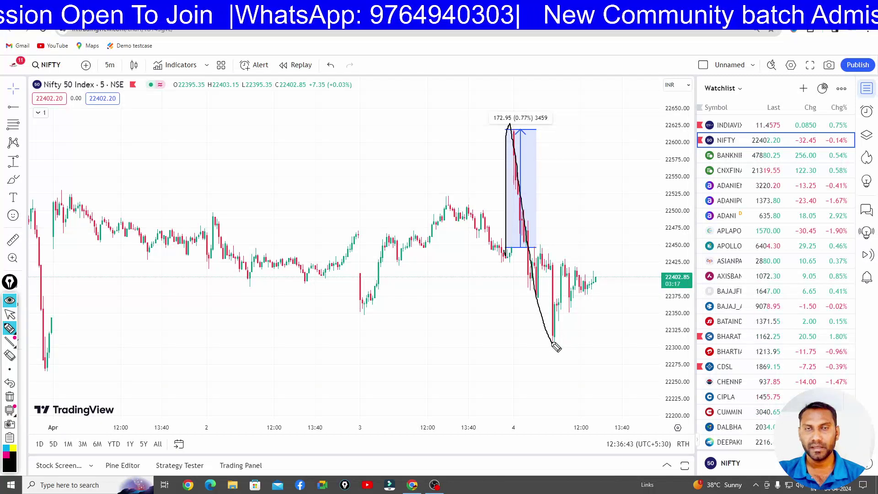
left_click(10, 397)
left_click(10, 315)
Step: Delete the 172.95-point price-range measurement from the chart
scroll(447, 288, "up", 2)
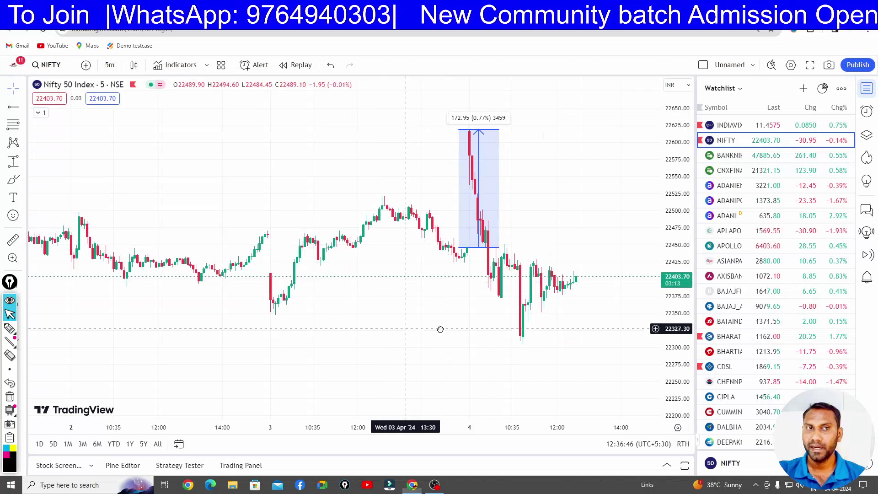
scroll(441, 328, "up", 2)
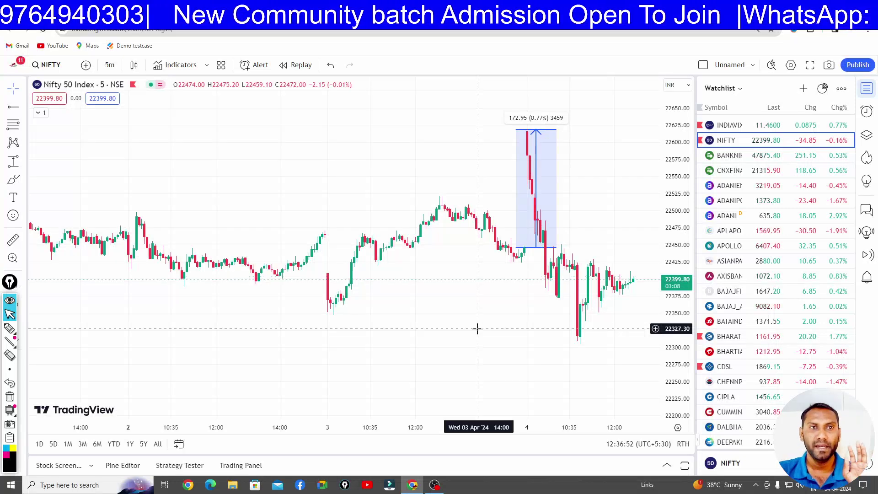
scroll(478, 328, "up", 2)
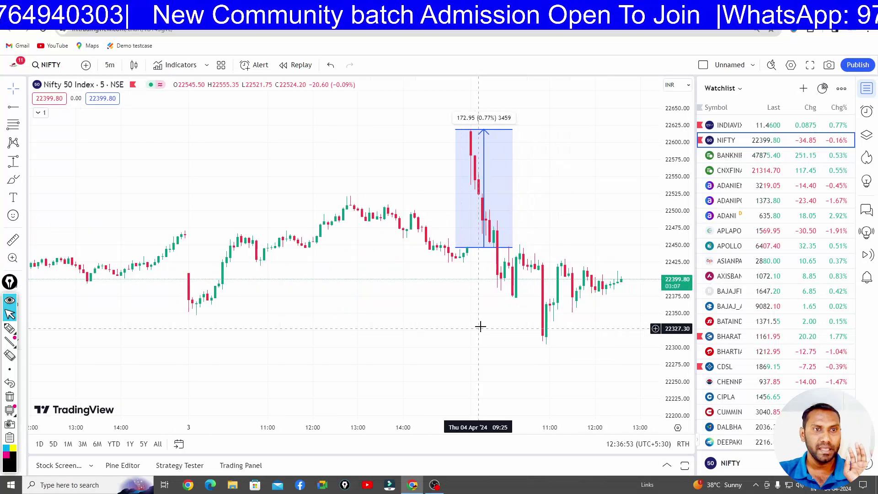
left_click(512, 249)
left_click(587, 94)
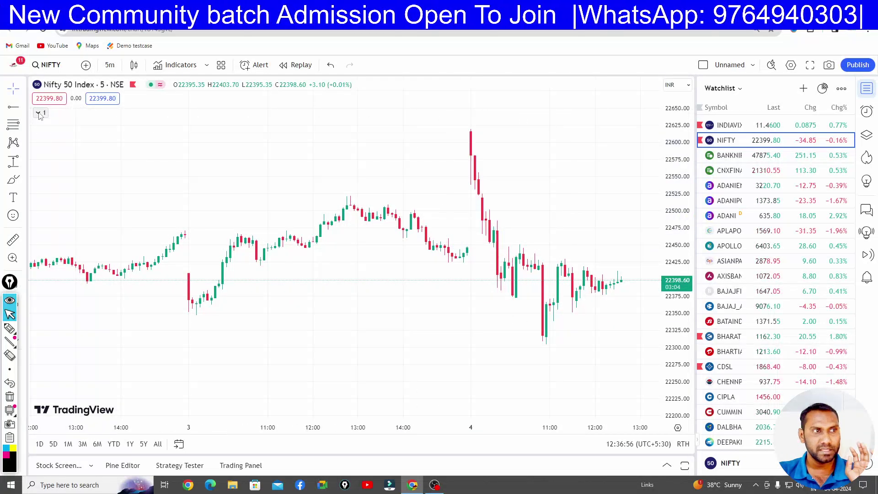
Step: Reveal the EMA indicator lines on the NIFTY chart
left_click(39, 112)
left_click(40, 125)
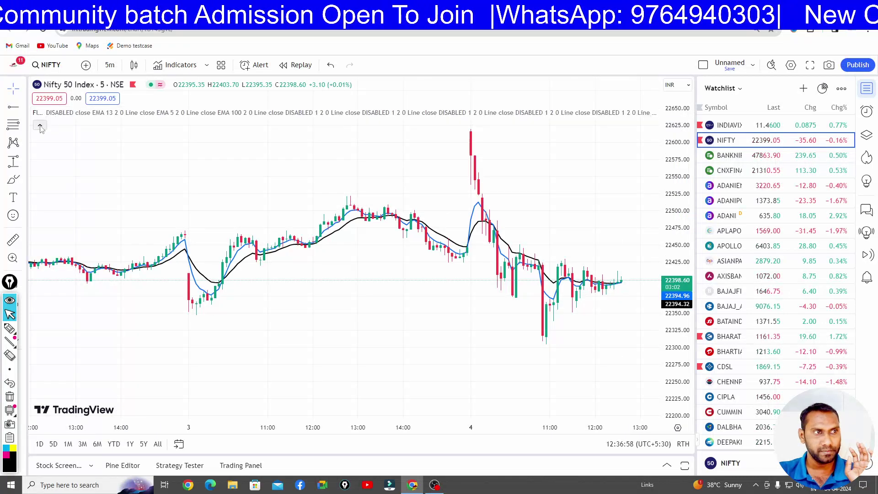
scroll(377, 331, "up", 5)
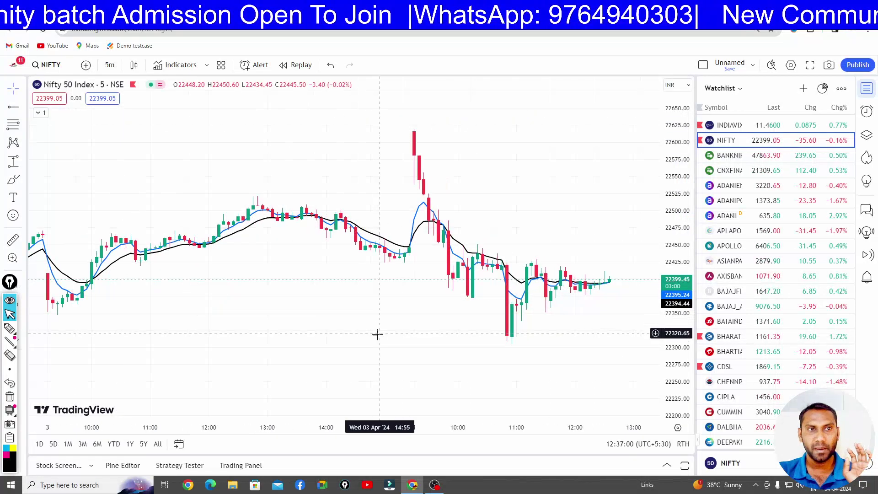
Step: Circle candles rejected at the EMAs and the dip-and-recovery, clear the sketches, go to the option chain
left_click(9, 328)
mouse_move(447, 212)
left_mouse_down()
mouse_move(426, 208)
mouse_move(437, 231)
mouse_move(438, 212)
left_mouse_up()
left_click_drag(464, 284, 514, 279)
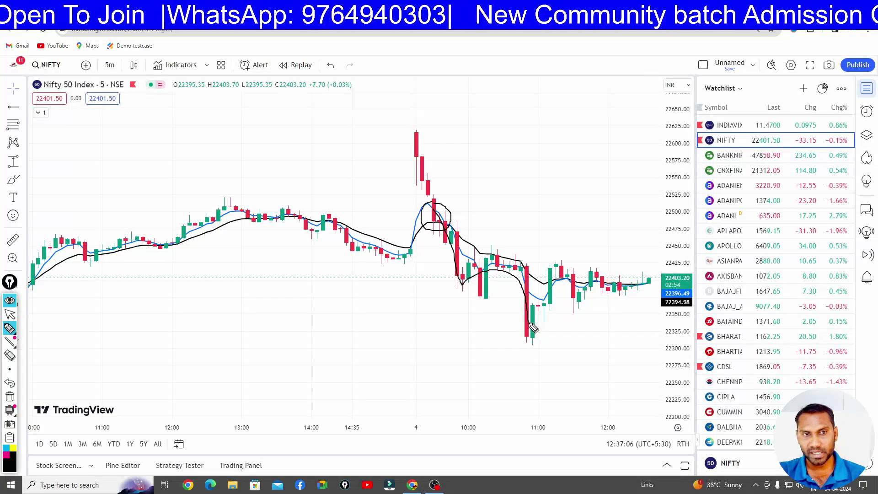
left_click(10, 396)
left_click(10, 314)
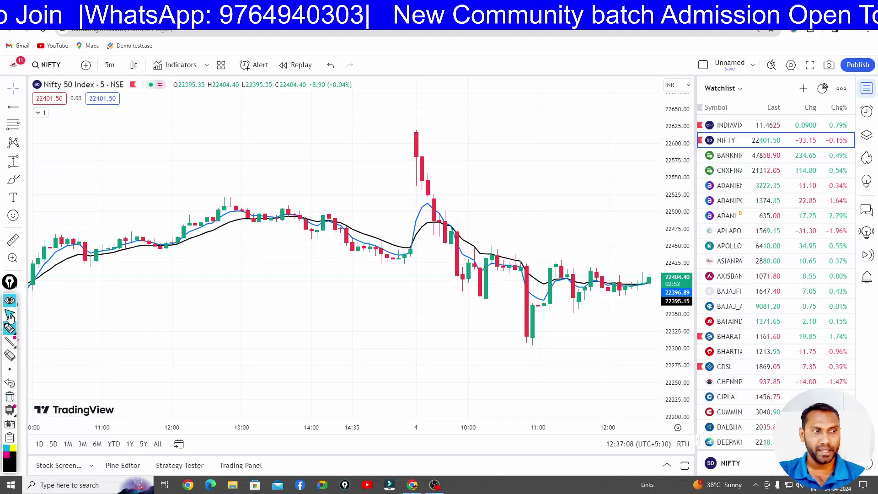
left_click(606, 16)
Step: View the live NIFTY option chain, then switch back to the historical chain
scroll(249, 471, "down", 3)
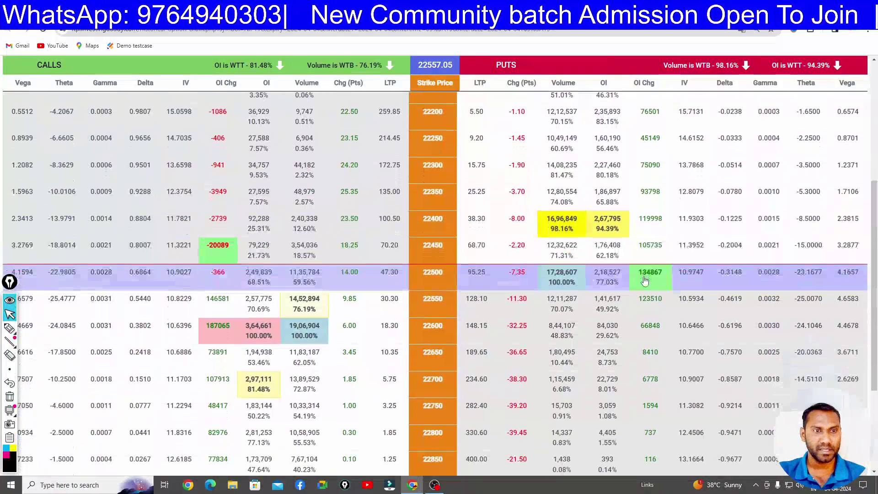
left_click(9, 328)
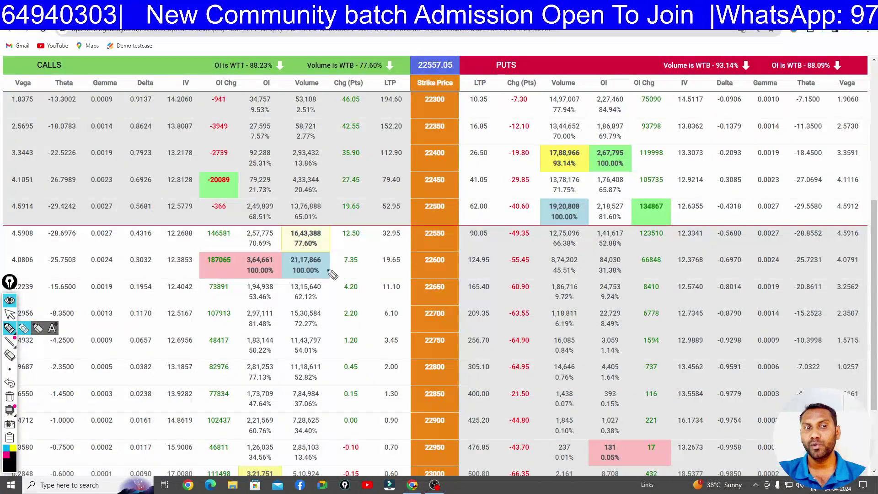
left_click(10, 314)
left_click(477, 18)
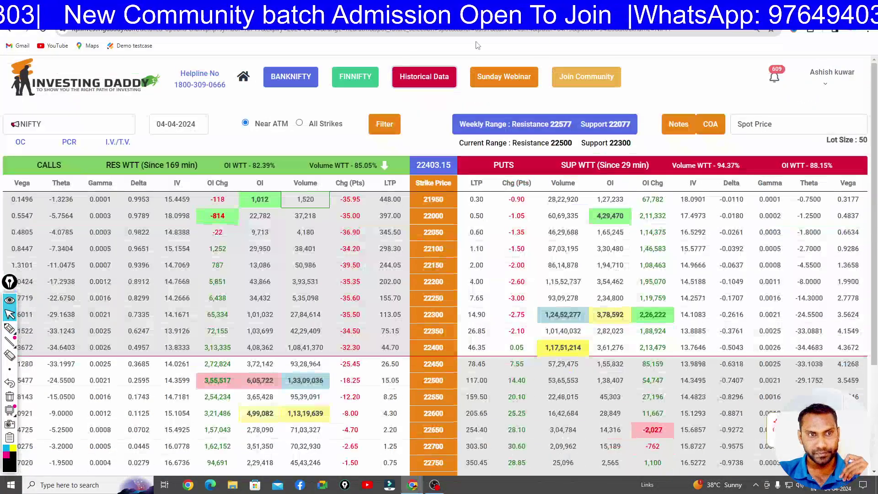
scroll(360, 269, "down", 2)
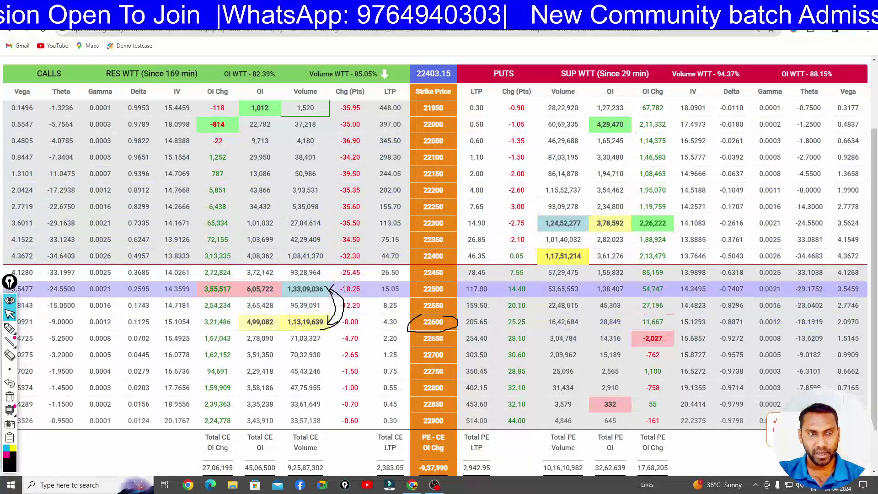
key("ctrl+Tab")
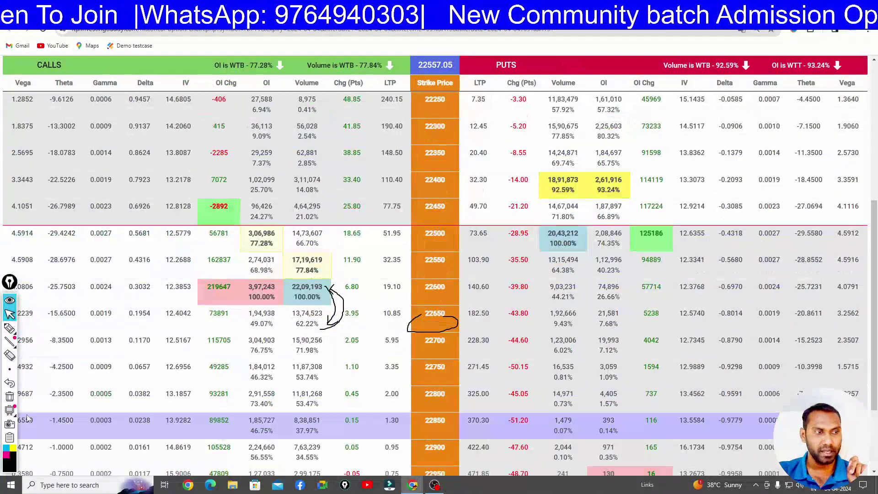
Step: Clear old ink, then circle the 22600 strike and its top call volume, arrowing toward 22550
left_click(10, 397)
left_click(10, 329)
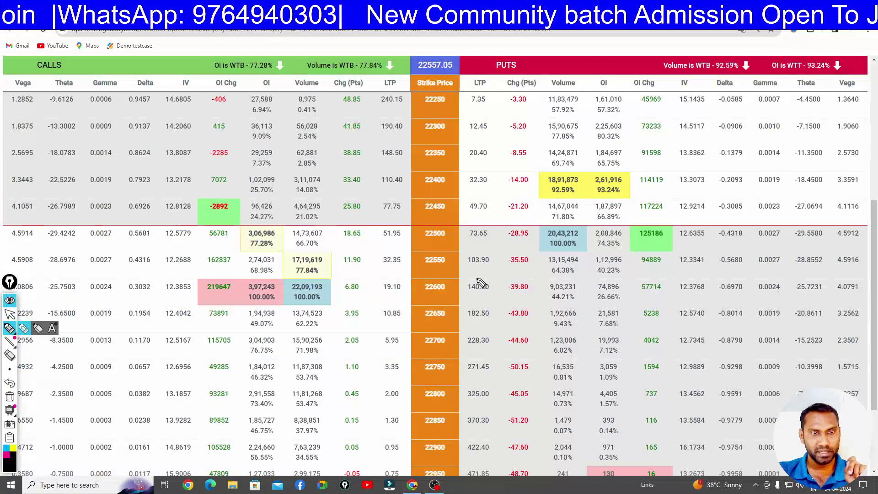
mouse_move(442, 278)
left_mouse_down()
mouse_move(422, 306)
mouse_move(440, 278)
left_mouse_up()
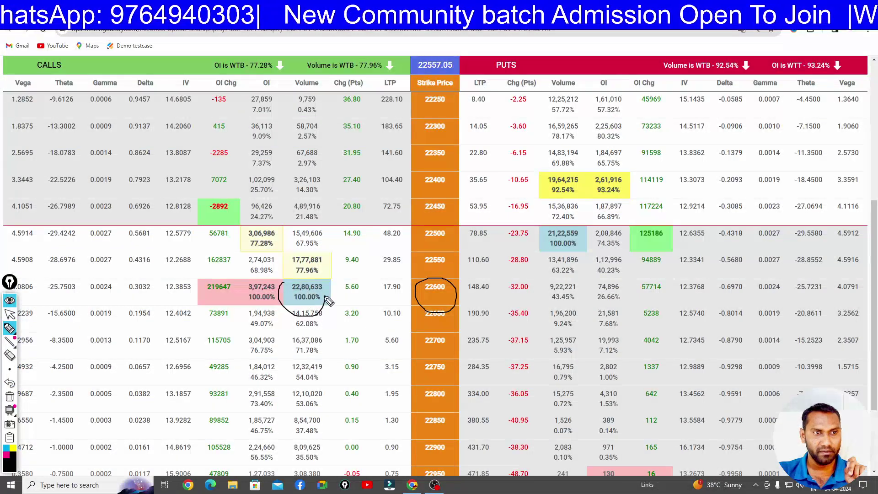
mouse_move(346, 276)
left_mouse_down()
mouse_move(333, 262)
mouse_move(338, 273)
left_mouse_up()
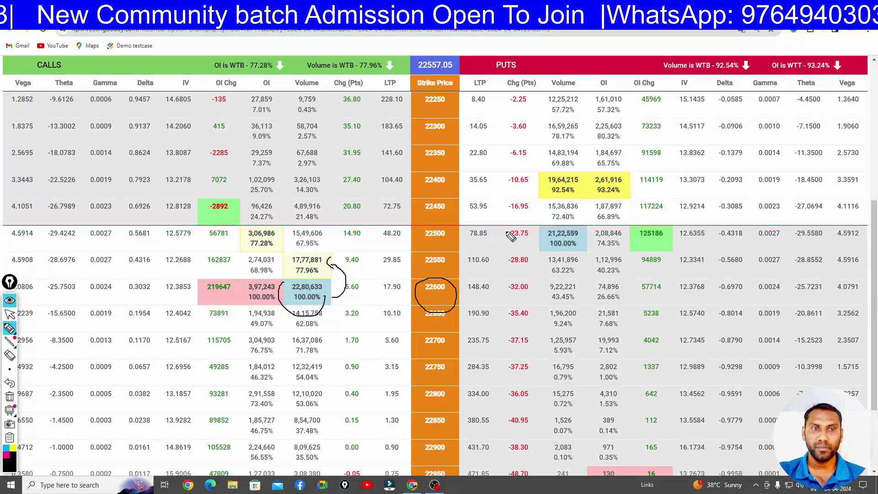
Step: Link the put volumes 22400 to 22500, circle the 22550/22600 call volumes, then erase everything
left_click_drag(535, 177, 572, 204)
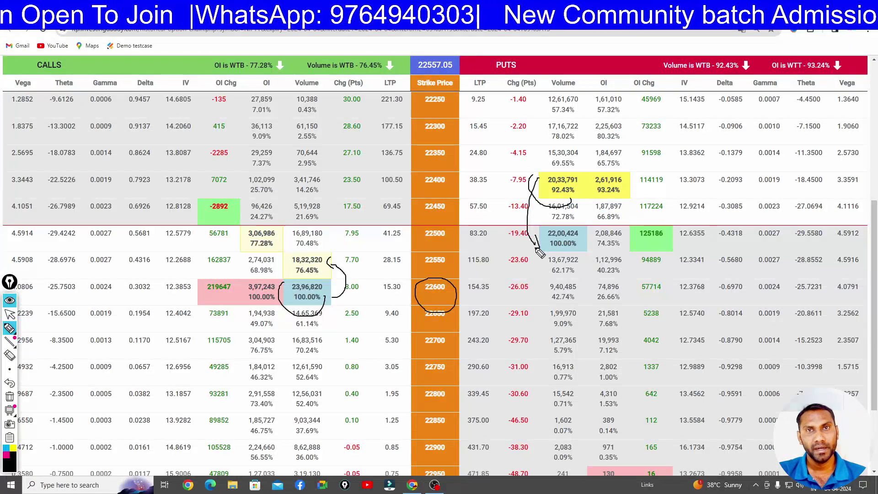
left_click_drag(580, 158, 600, 259)
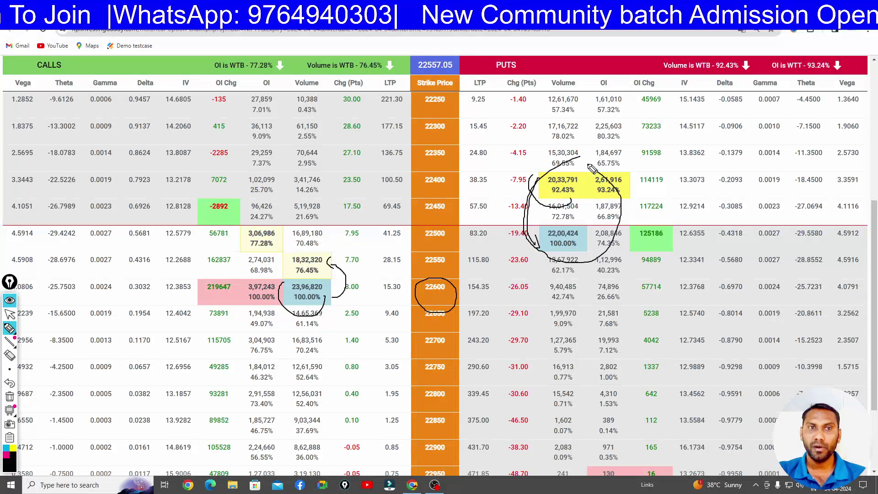
left_click_drag(644, 161, 820, 122)
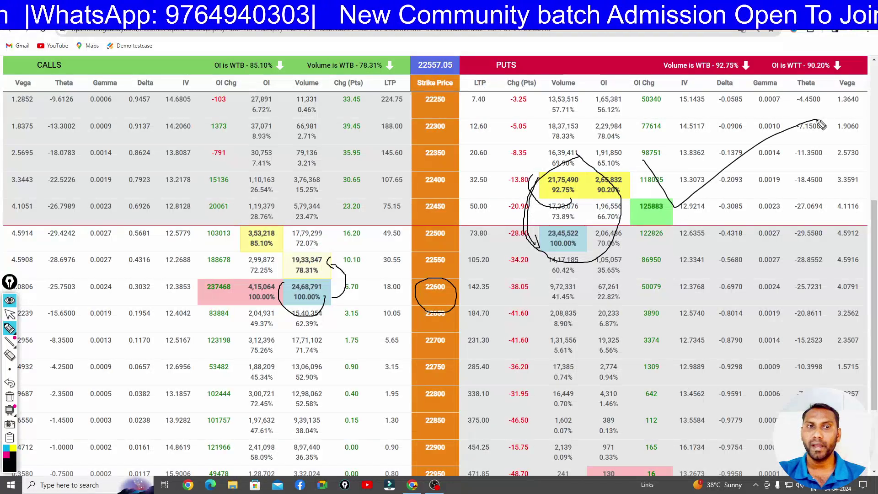
left_click_drag(309, 247, 275, 312)
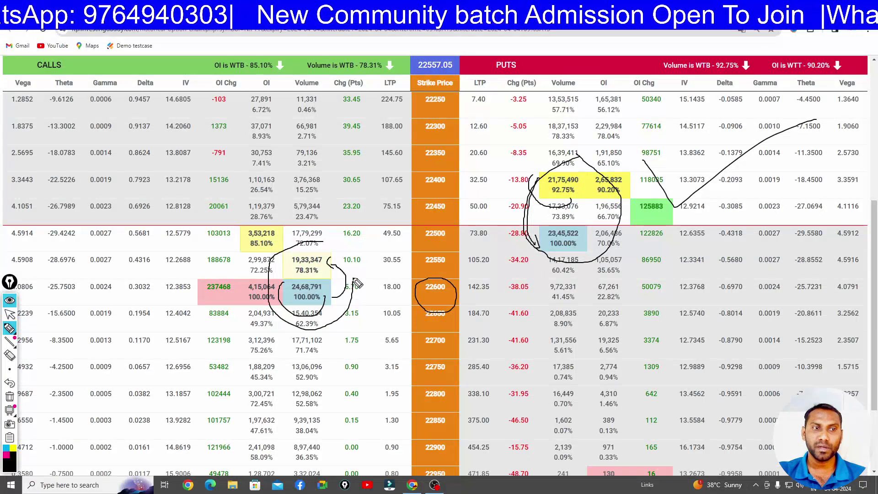
left_click(10, 396)
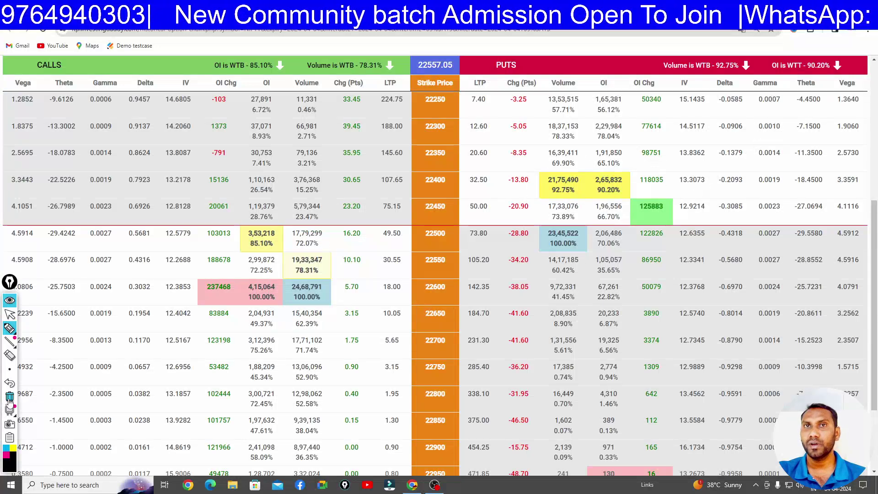
Step: Step the historical replay back minute by minute from 09:36 to 09:30
left_click(9, 315)
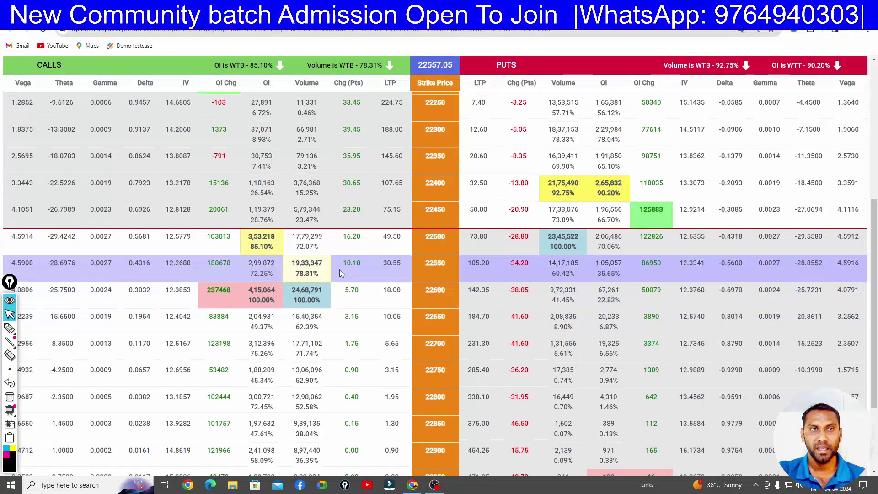
scroll(429, 147, "up", 6)
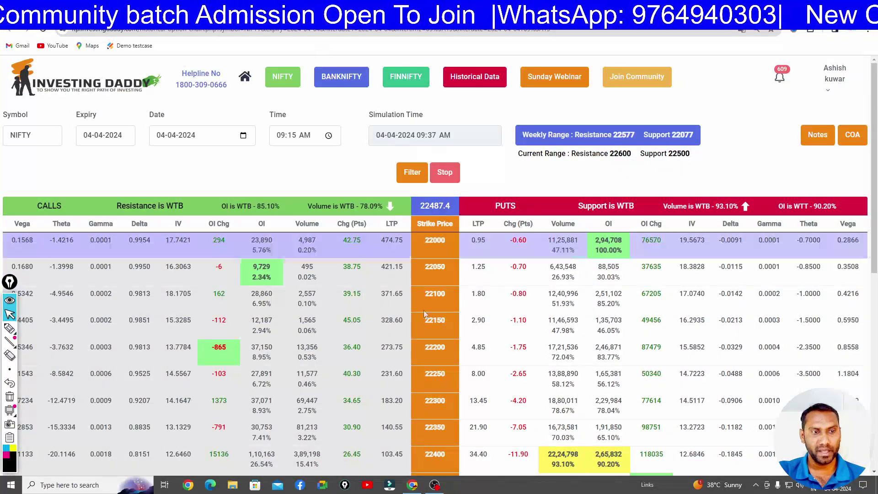
scroll(441, 130, "down", 3)
scroll(453, 115, "up", 3)
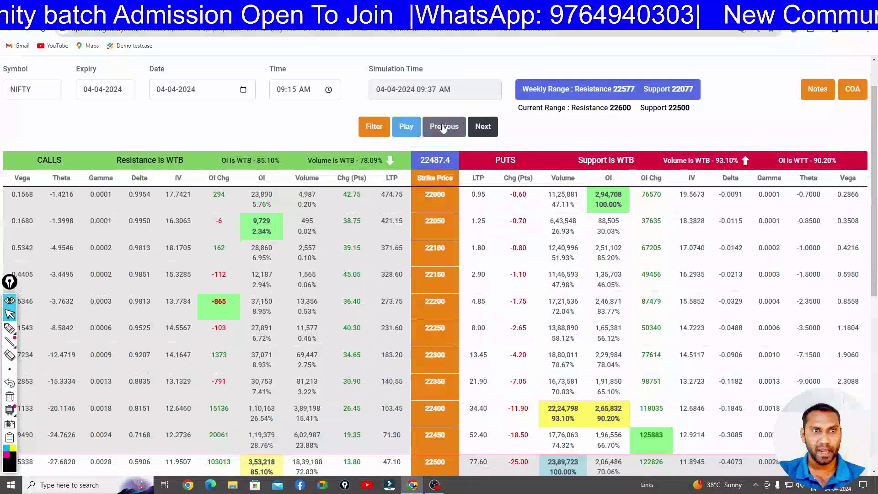
left_click(446, 128)
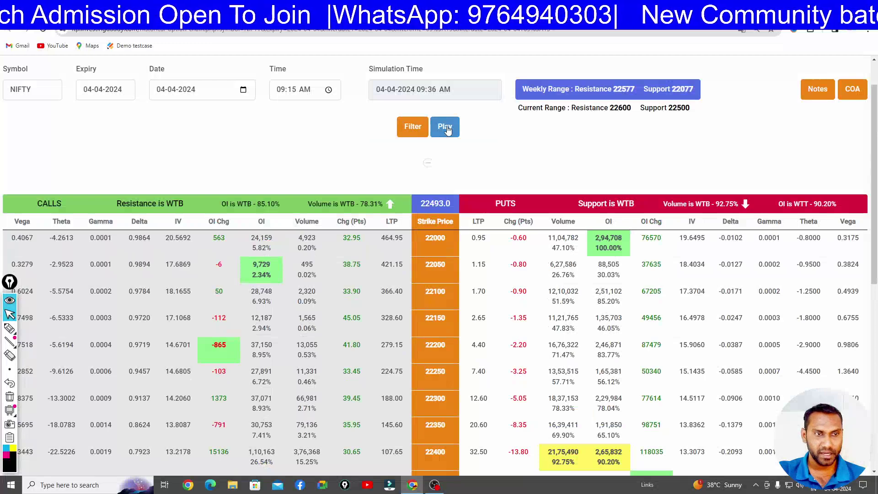
left_click(447, 130)
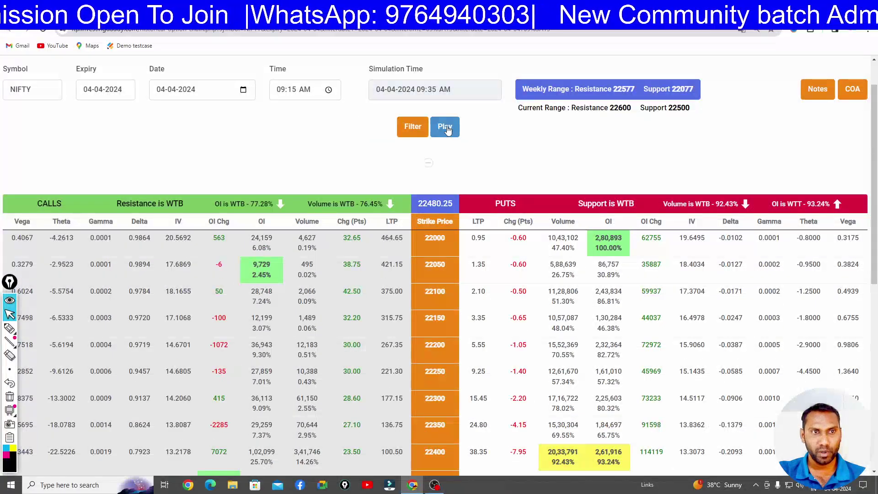
left_click(447, 130)
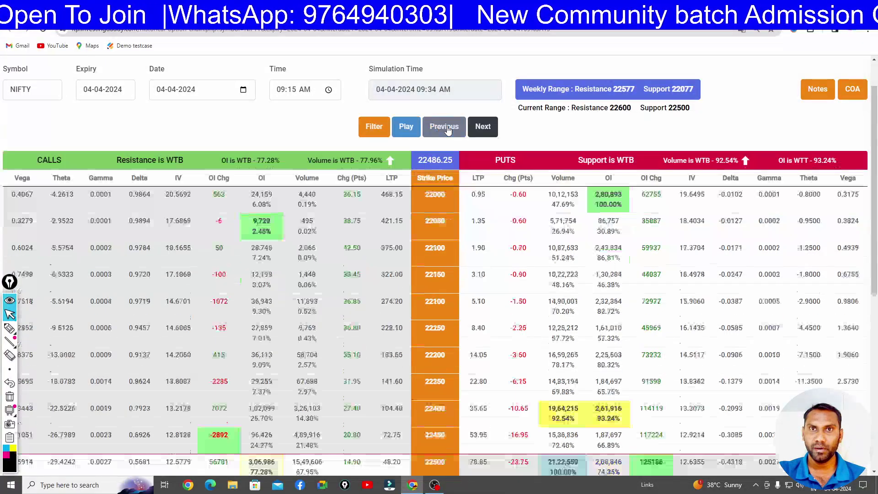
left_click(447, 130)
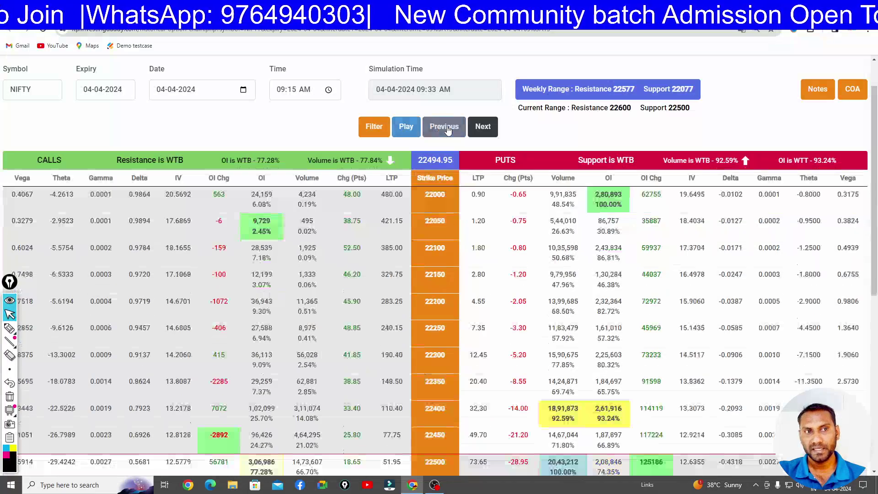
left_click(447, 130)
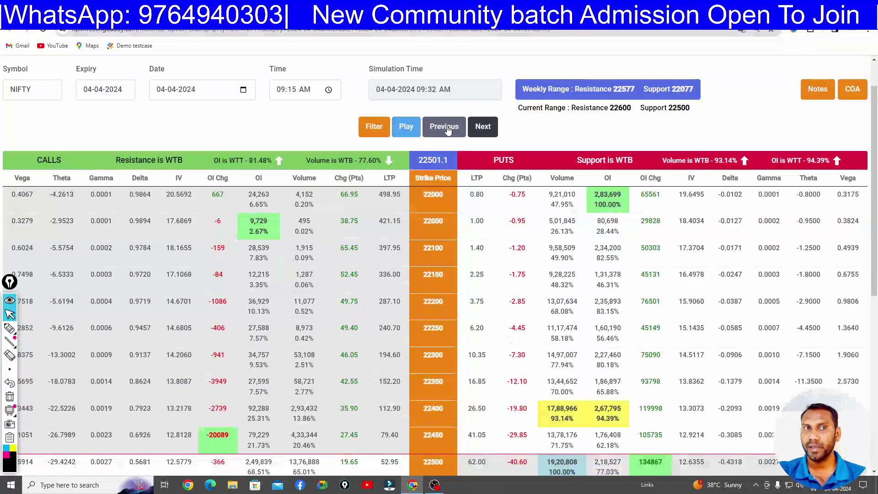
left_click(447, 129)
left_click(447, 129)
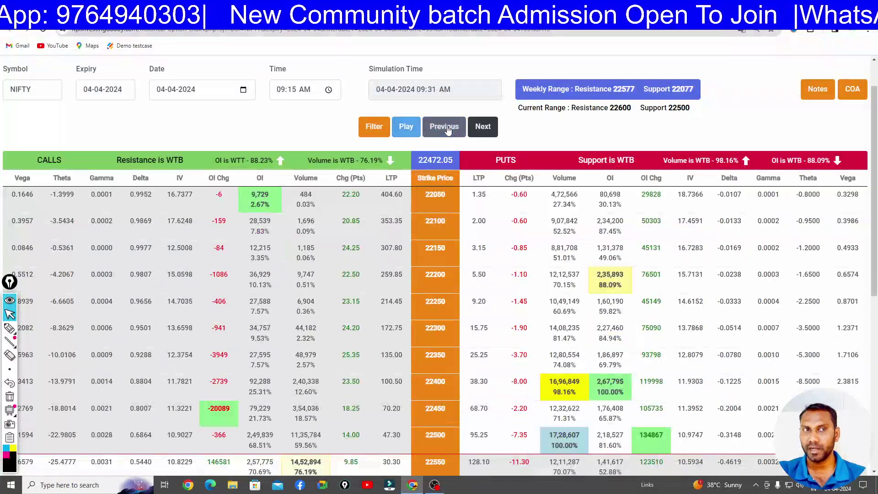
Step: Scroll down to the higher strikes, then move to the TradingView chart
scroll(537, 153, "down", 2)
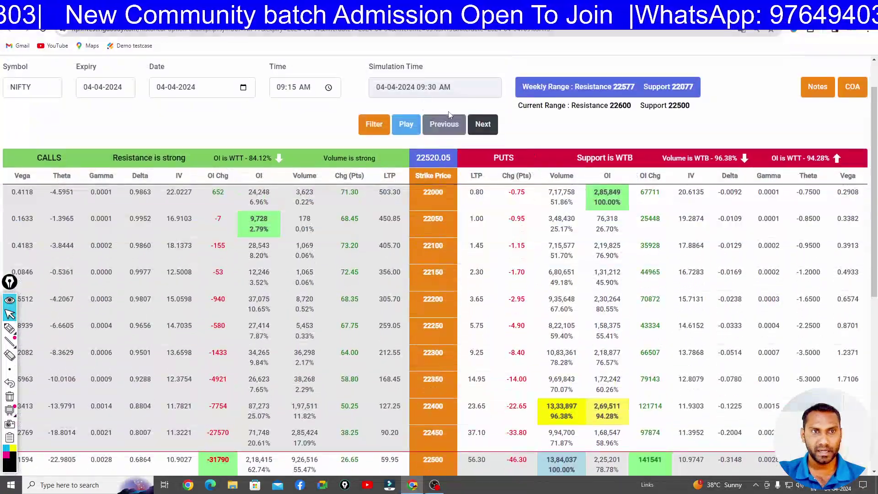
scroll(316, 283, "down", 2)
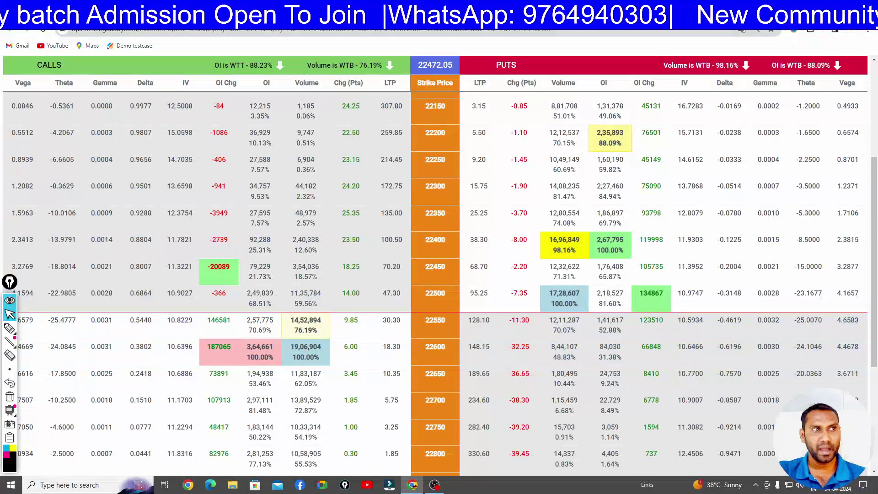
key("ctrl+Tab")
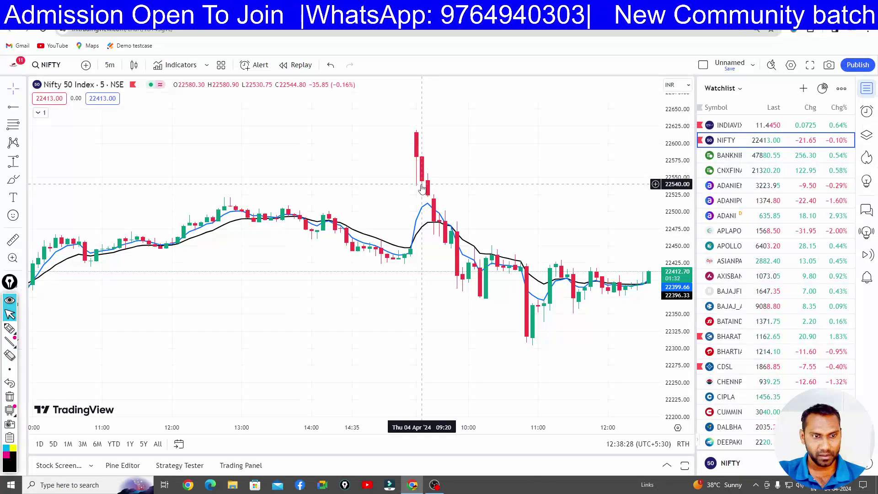
scroll(410, 313, "up", 3)
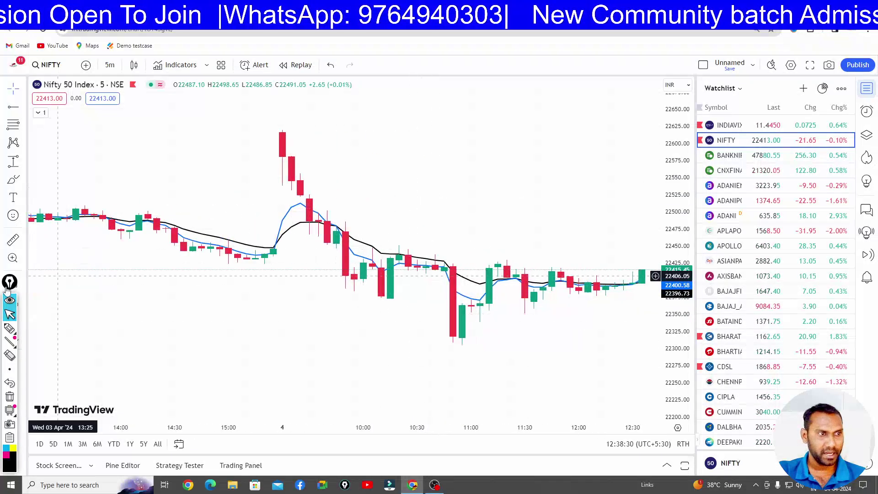
left_click(9, 329)
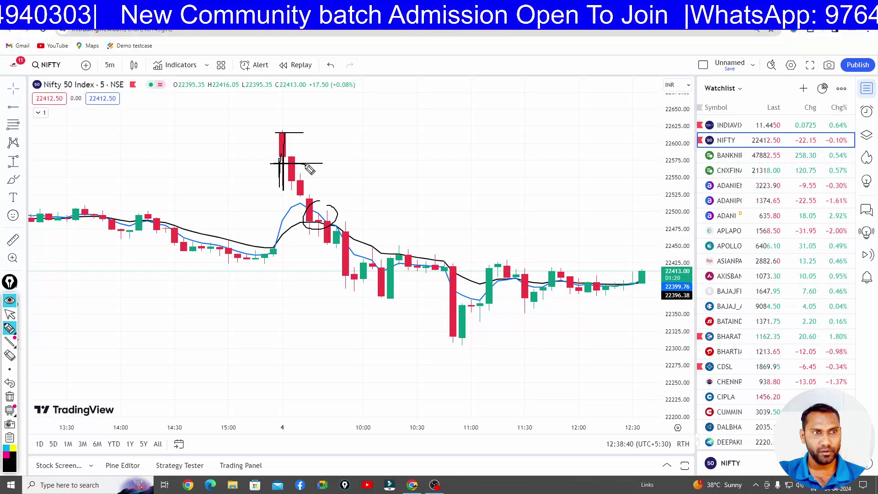
left_click(9, 396)
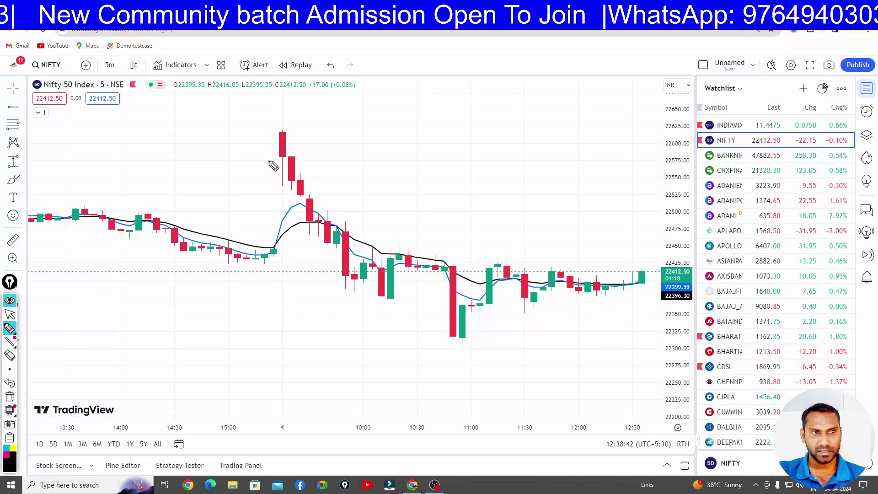
mouse_move(274, 166)
left_mouse_down()
mouse_move(358, 162)
mouse_move(313, 162)
left_mouse_up()
left_click_drag(281, 125, 280, 133)
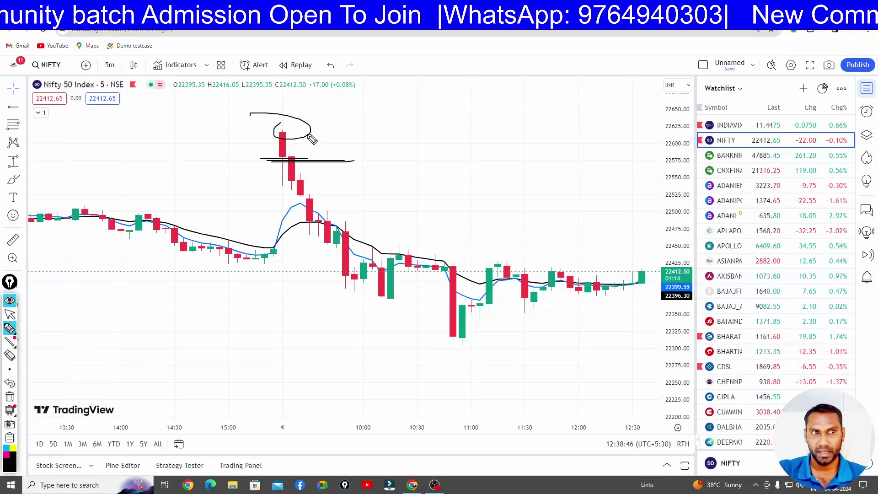
left_click_drag(263, 131, 368, 132)
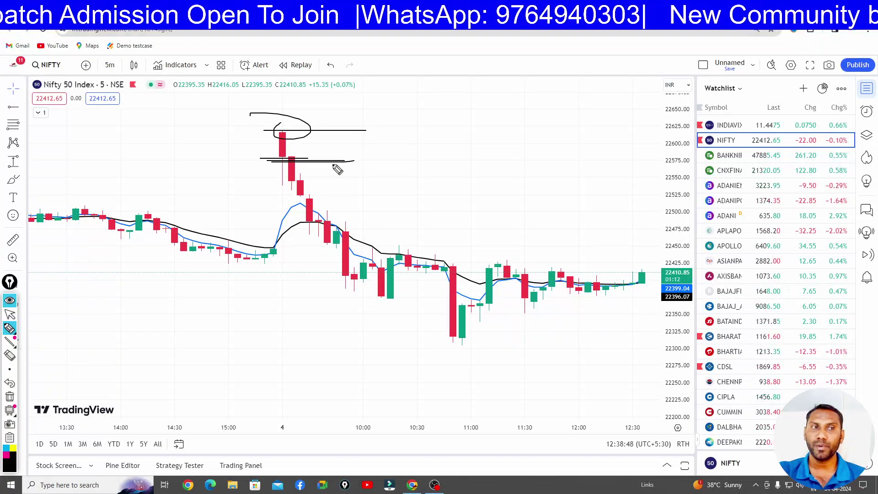
left_click_drag(354, 170, 271, 167)
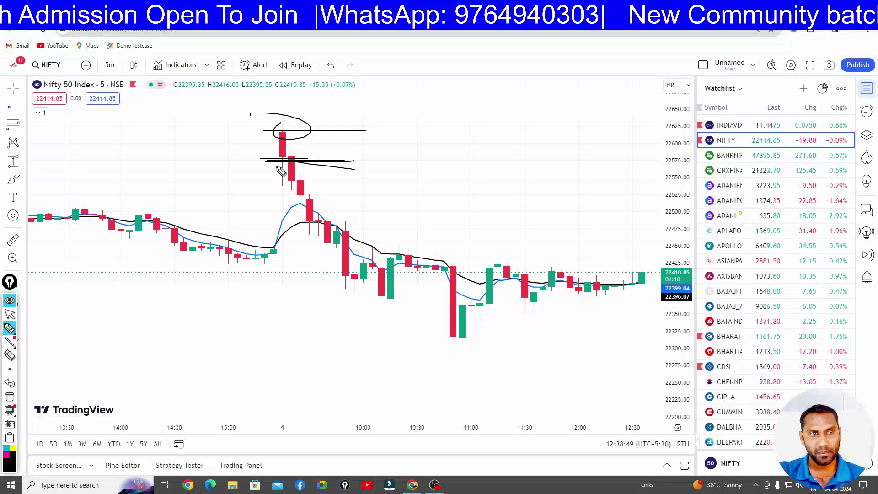
left_click(9, 398)
left_click(9, 314)
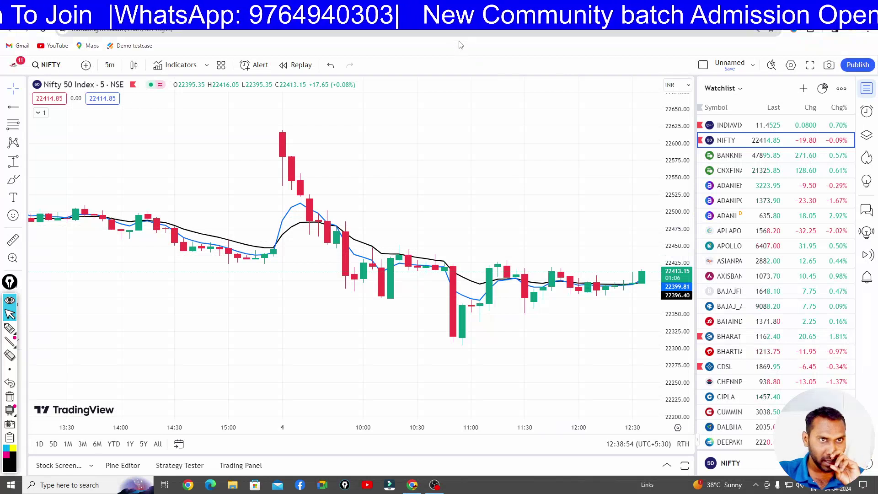
Step: From Fyers' option chain, chart the 04 Apr 22600 CE beside the NIFTY 50 5-minute chart
key("ctrl+Tab")
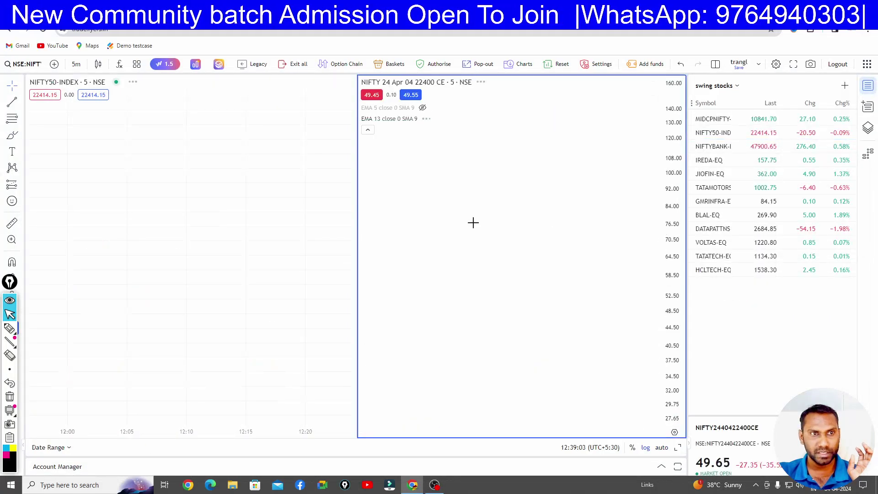
right_click(182, 178)
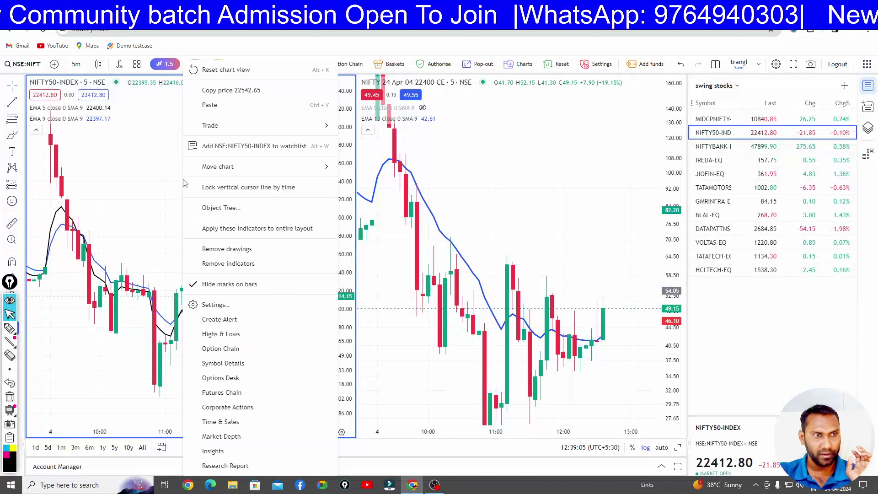
left_click(223, 349)
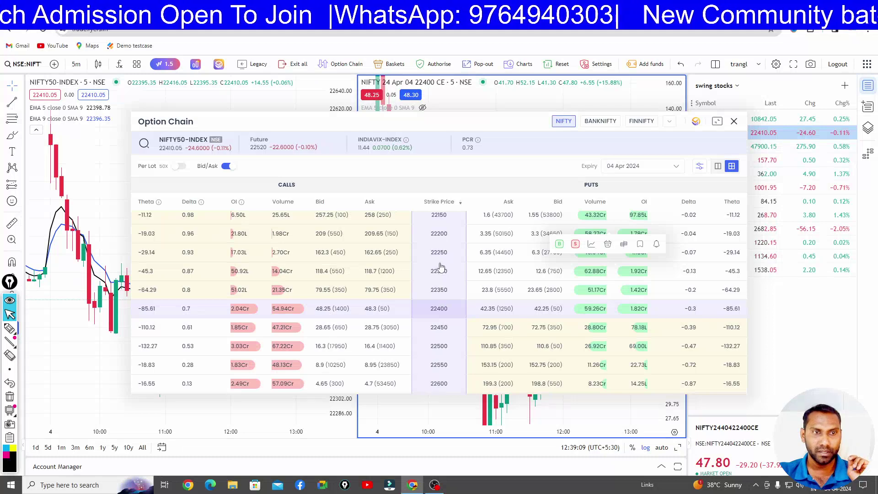
scroll(439, 355, "down", 2)
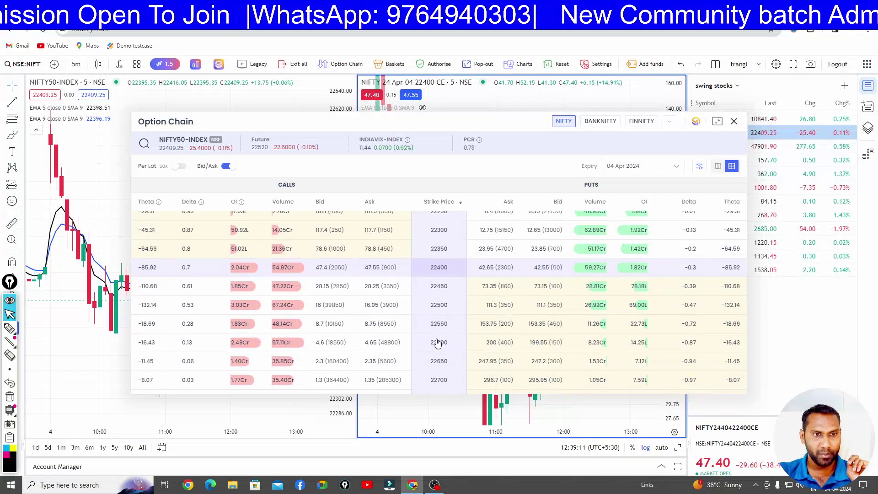
mouse_move(224, 354)
left_click(256, 355)
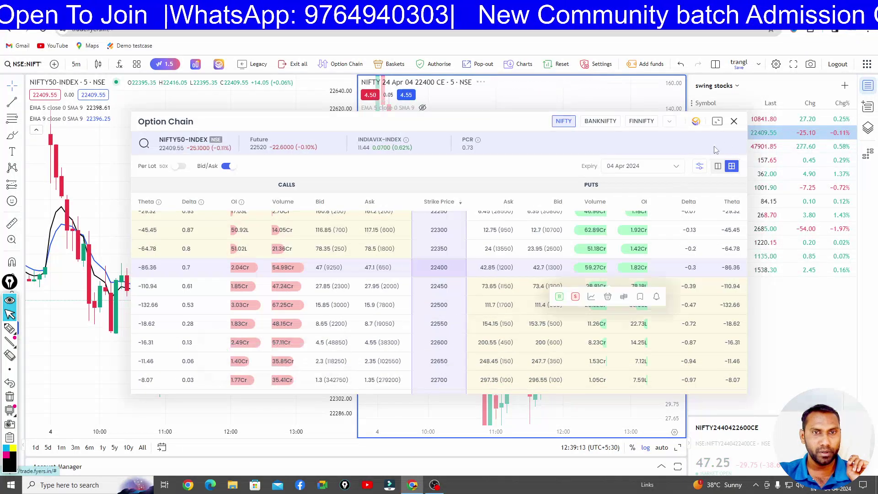
left_click(734, 121)
scroll(519, 218, "down", 5)
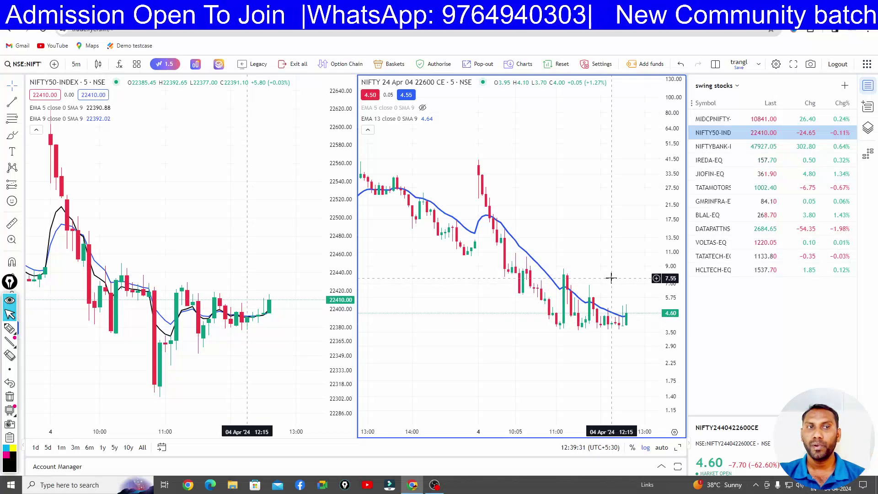
Step: Load the 22600 PE option from the NIFTY option chain into the second Fyers chart
left_click(191, 194)
right_click(191, 194)
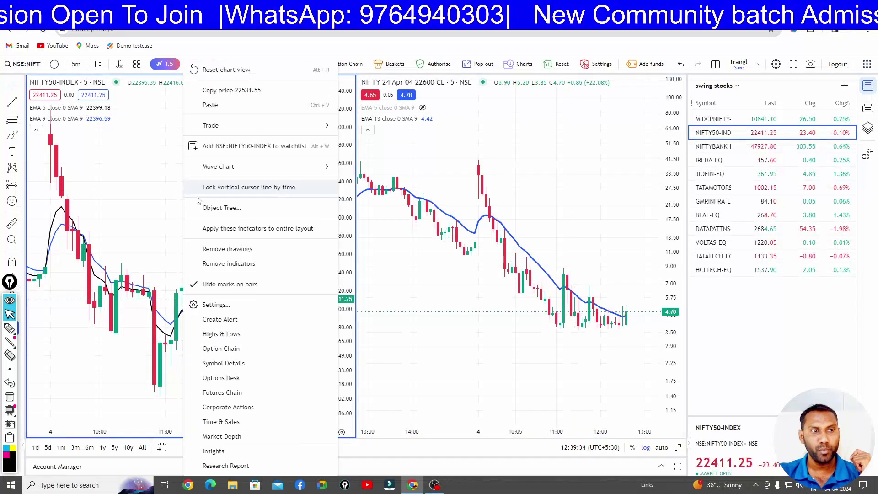
left_click(224, 349)
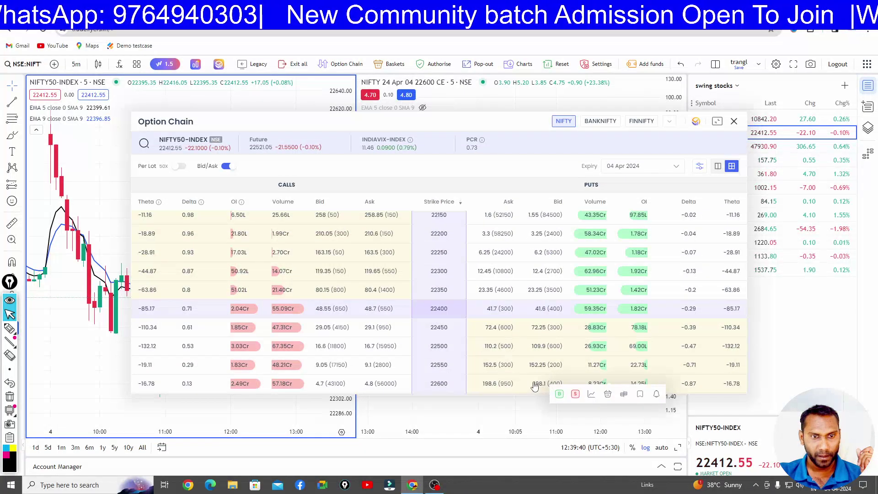
mouse_move(515, 385)
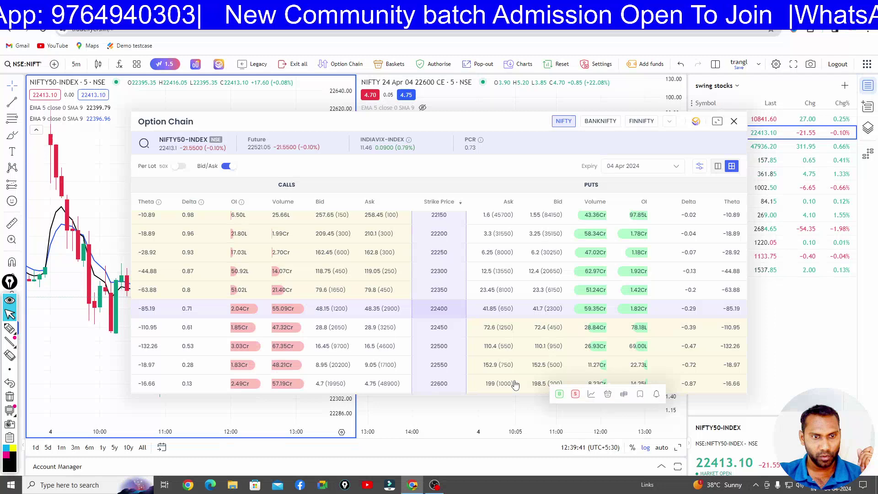
left_click(589, 394)
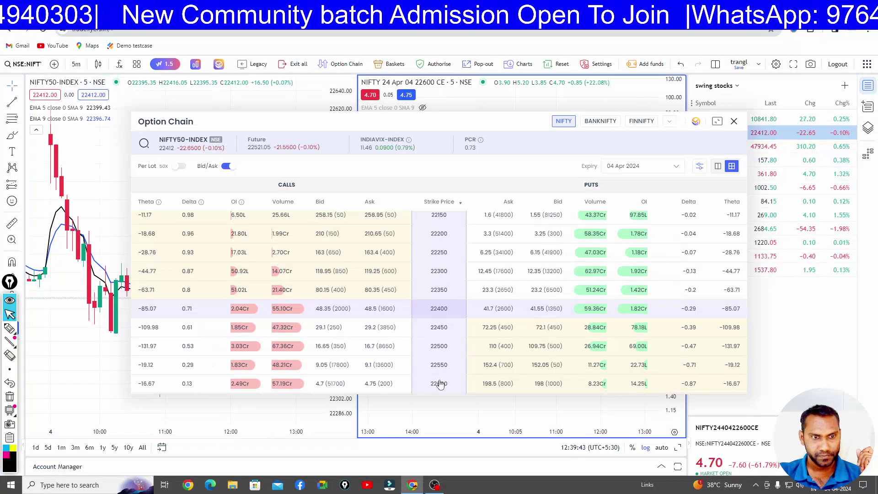
left_click(590, 393)
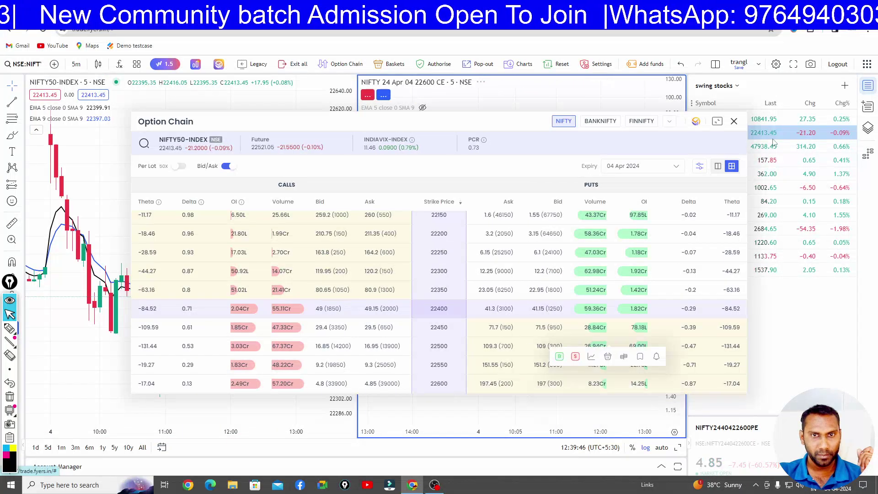
left_click(734, 120)
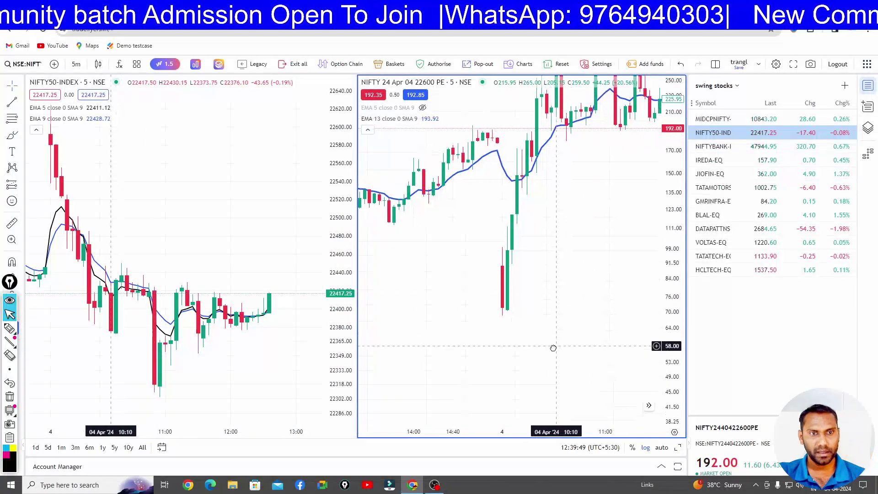
Step: Show the hidden EMA 5 line and sketch two short levels near the put chart's low
scroll(554, 347, "down", 5)
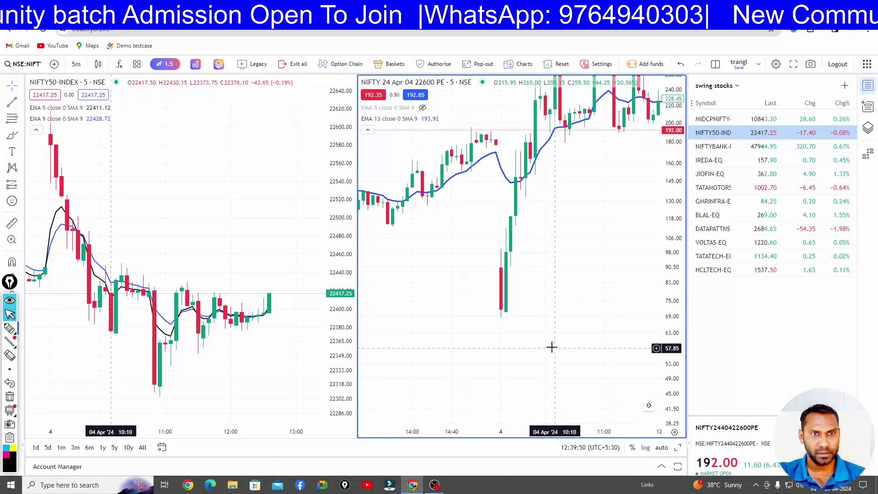
left_click(422, 107)
scroll(555, 304, "up", 3)
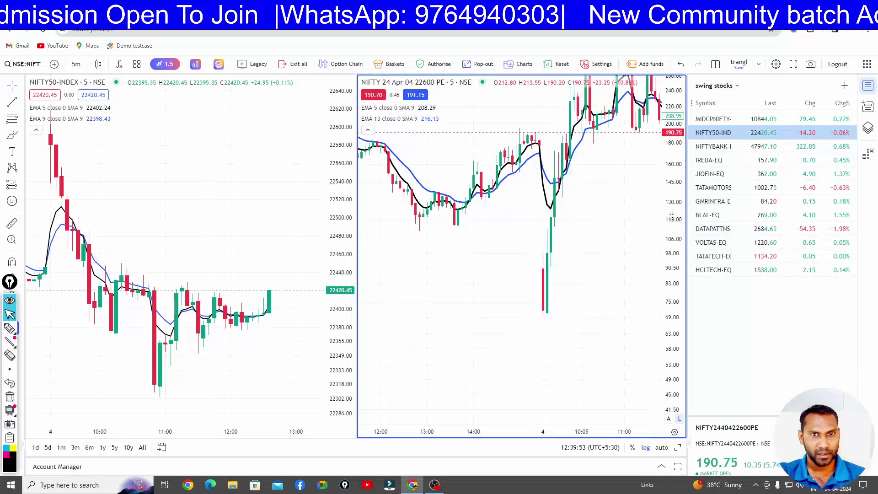
scroll(572, 348, "up", 4)
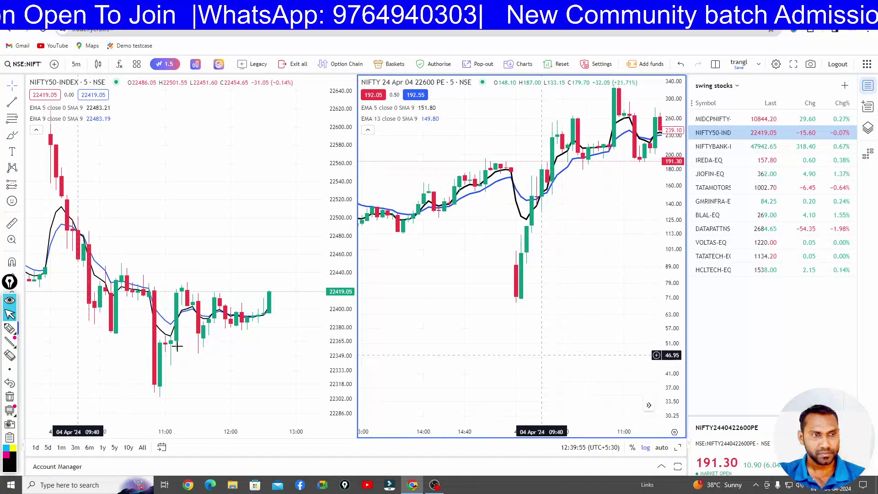
left_click(10, 328)
left_click_drag(505, 263, 523, 262)
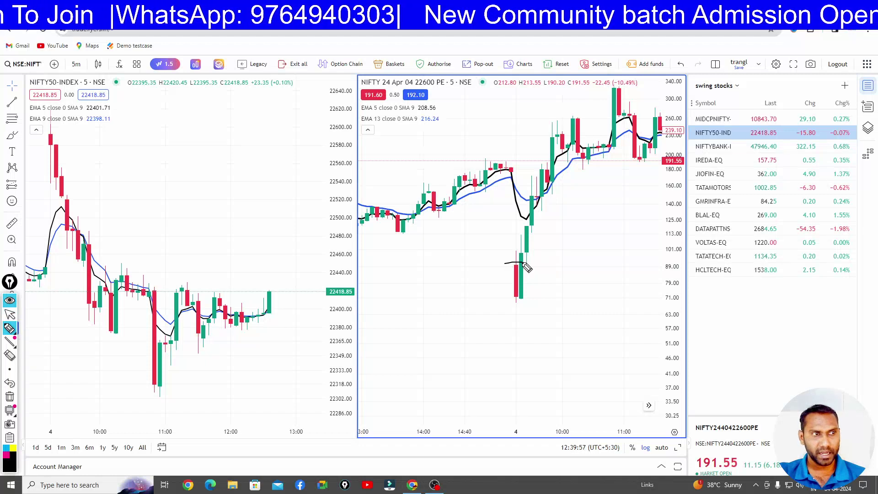
left_click_drag(509, 302, 521, 301)
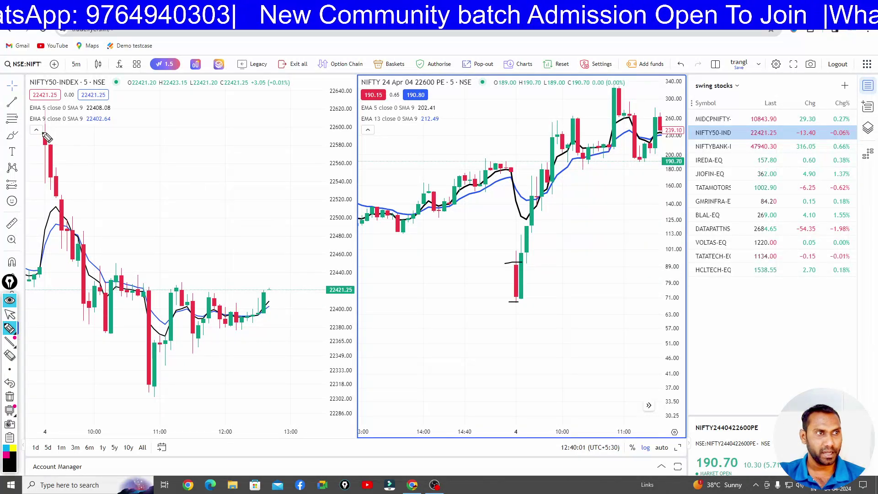
left_click(9, 314)
Step: Sketch the NIFTY50 index rally and V-shaped recovery, then erase all the freehand marks
scroll(46, 299, "down", 2)
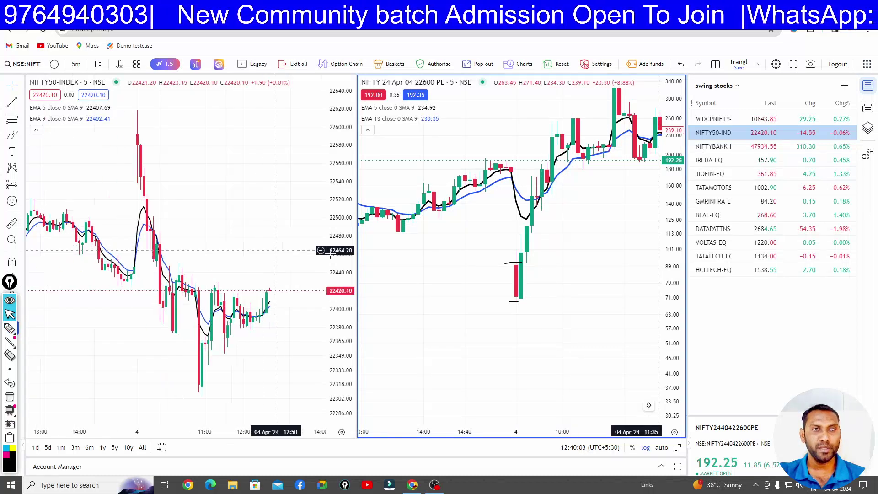
left_click(257, 306)
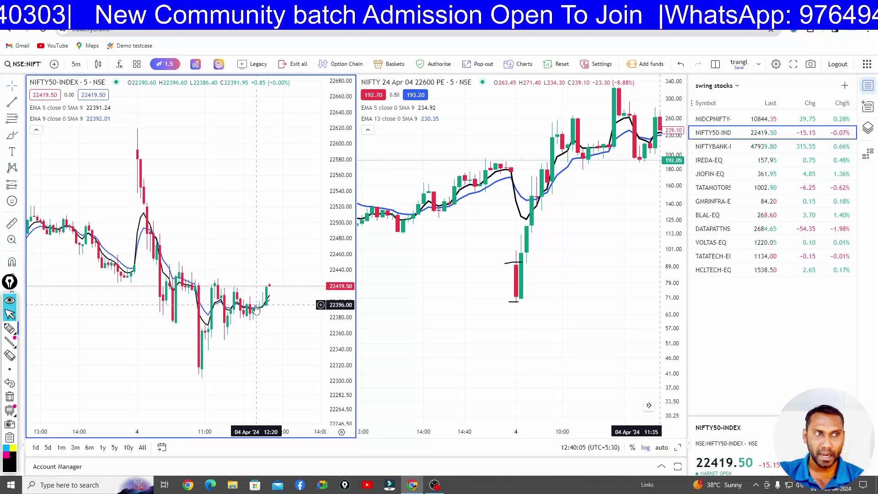
left_click(9, 328)
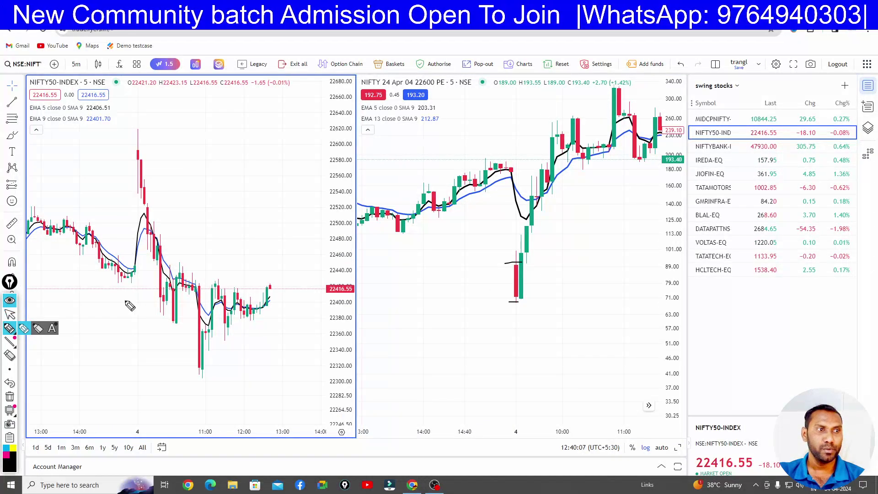
left_click_drag(136, 274, 137, 145)
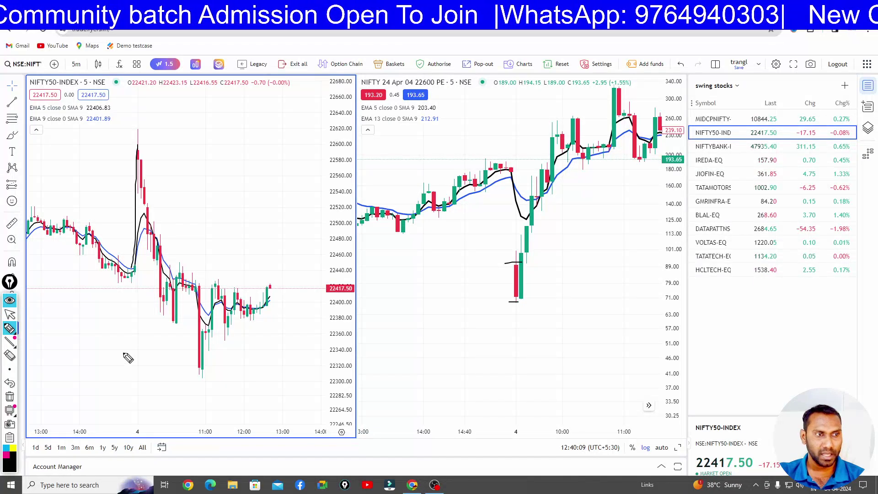
mouse_move(104, 396)
left_mouse_down()
mouse_move(154, 406)
mouse_move(194, 264)
left_mouse_up()
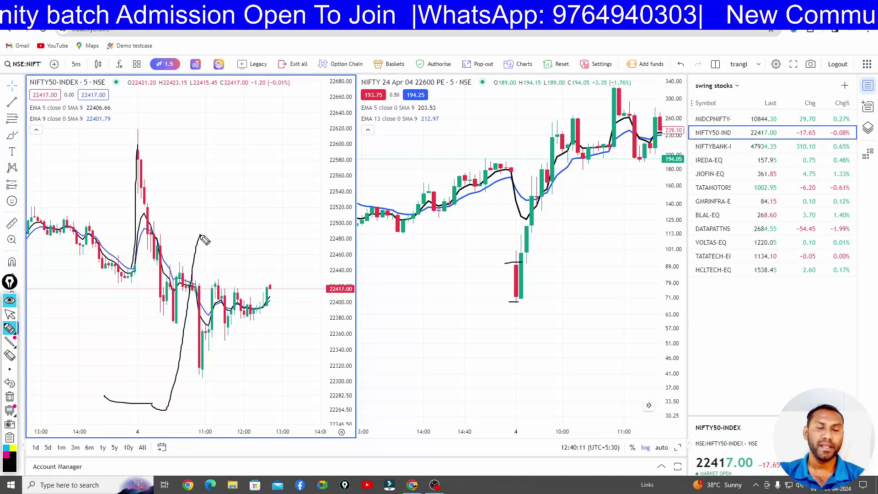
mouse_move(137, 141)
left_mouse_down()
mouse_move(165, 208)
mouse_move(140, 280)
mouse_move(222, 286)
left_mouse_up()
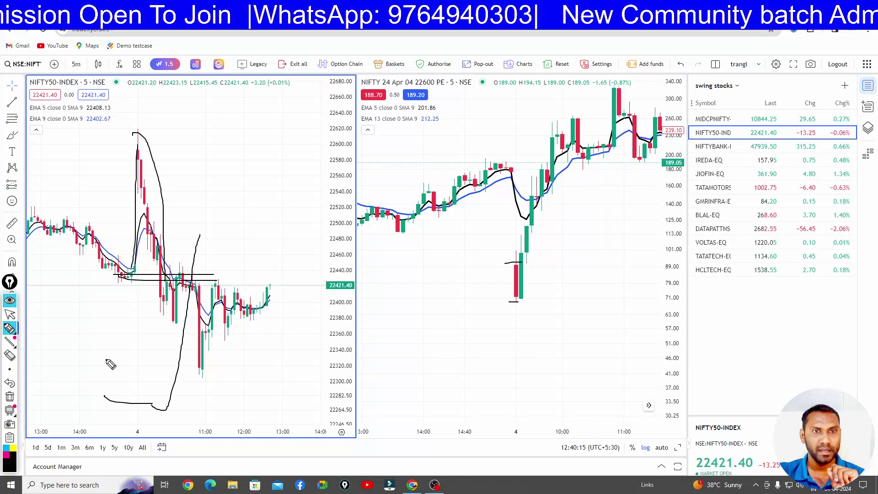
left_click(10, 396)
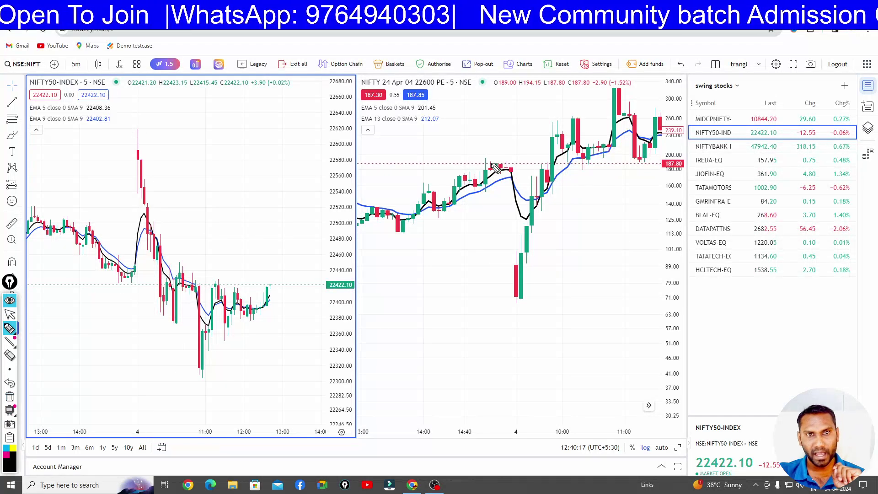
Step: Draw breakout and support lines on the option chart and circle the index's spike candle
left_click_drag(467, 166, 597, 160)
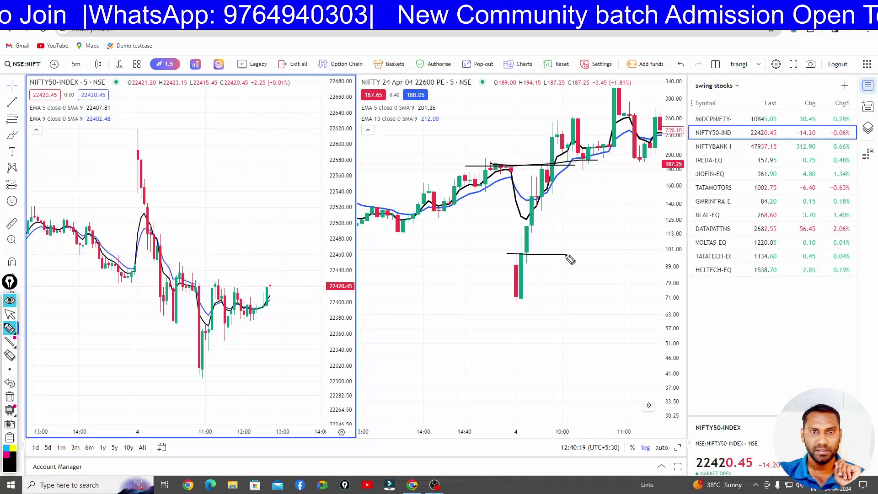
mouse_move(567, 255)
left_mouse_down()
mouse_move(510, 255)
mouse_move(565, 251)
left_mouse_up()
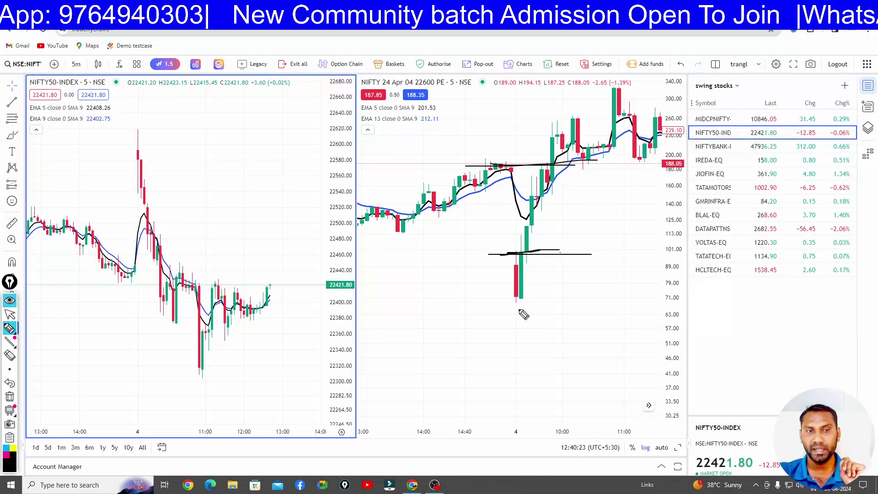
left_click_drag(509, 301, 538, 302)
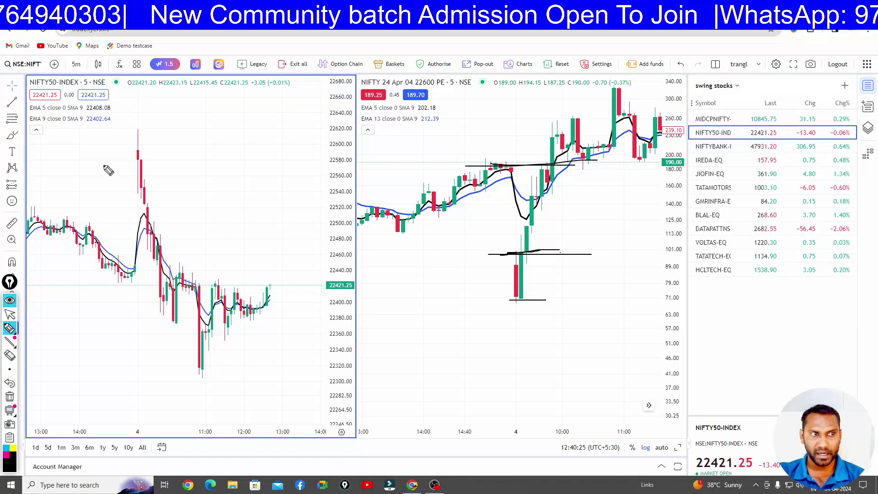
left_click_drag(136, 126, 143, 138)
left_click_drag(114, 164, 231, 165)
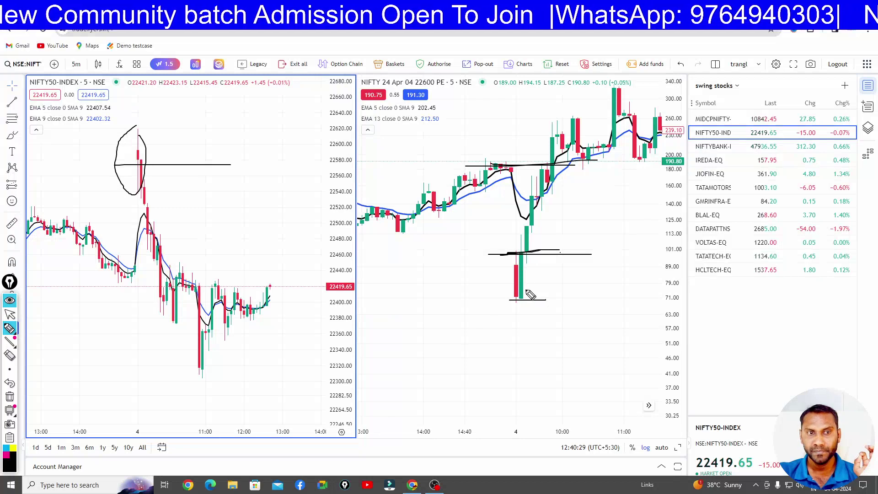
mouse_move(502, 287)
left_mouse_down()
mouse_move(561, 287)
mouse_move(531, 274)
mouse_move(536, 167)
left_mouse_up()
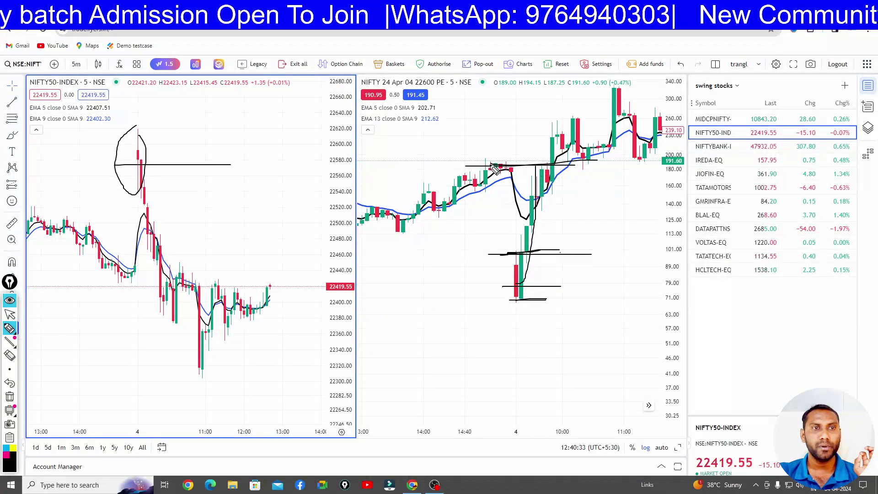
mouse_move(149, 273)
left_mouse_down()
mouse_move(137, 289)
mouse_move(154, 279)
left_mouse_up()
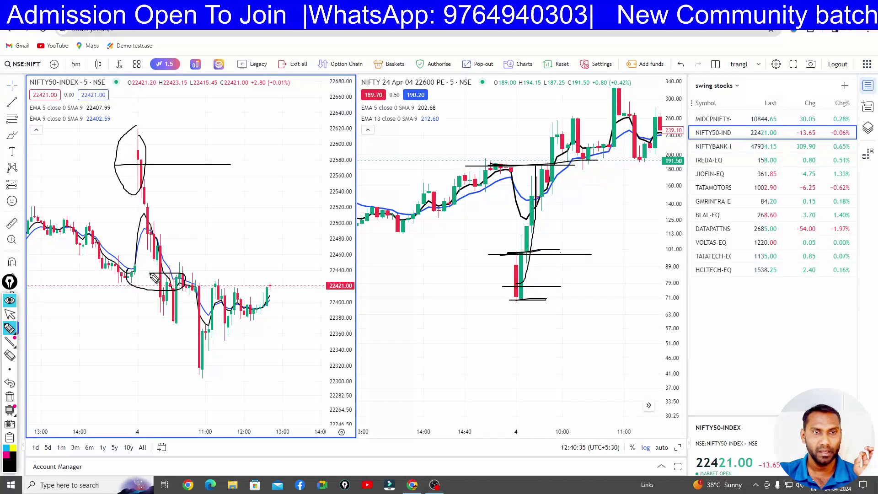
left_click(10, 314)
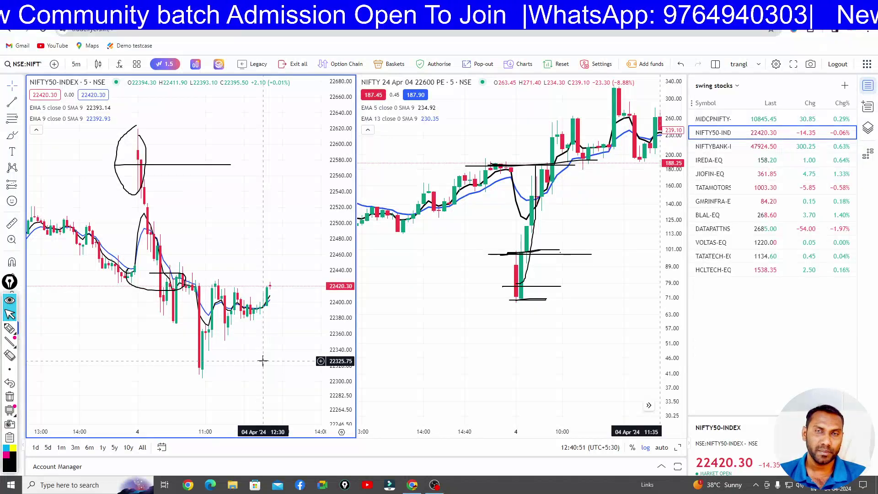
Step: Clear all hand-drawn marks, zoom out the 22600 PE chart and return to the option-chain table
left_click(10, 396)
scroll(574, 276, "down", 3)
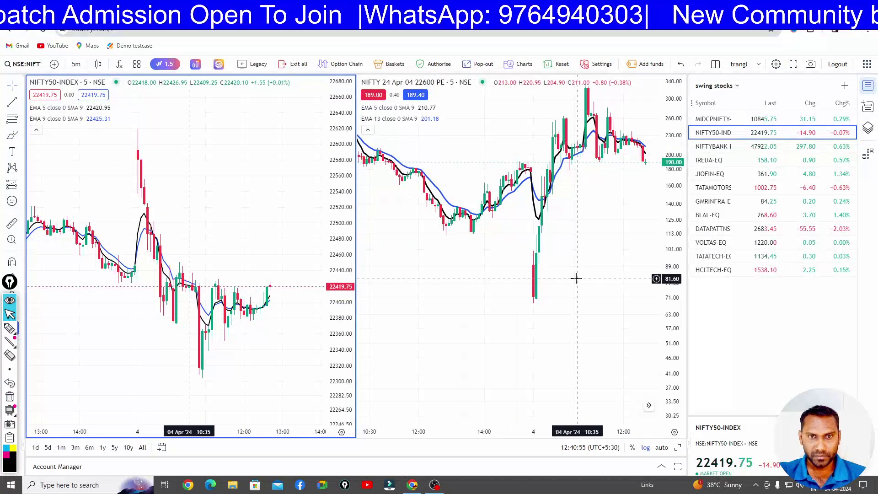
left_click(580, 310)
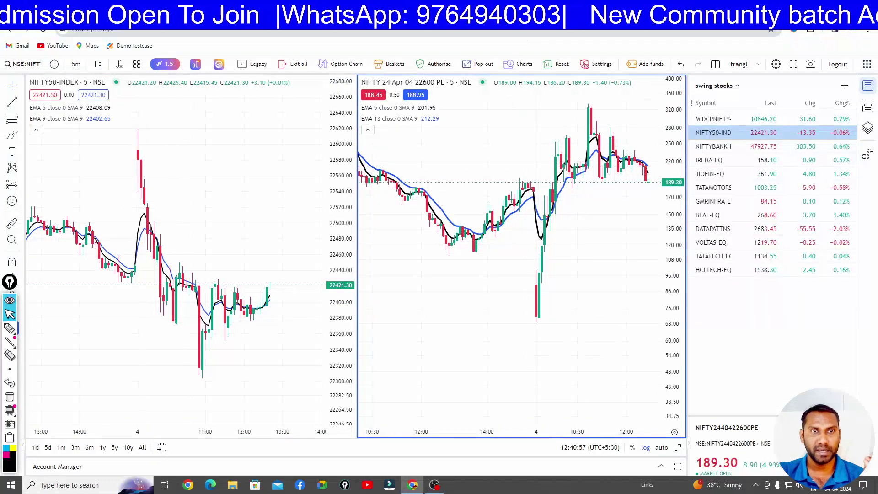
key("ctrl+Tab")
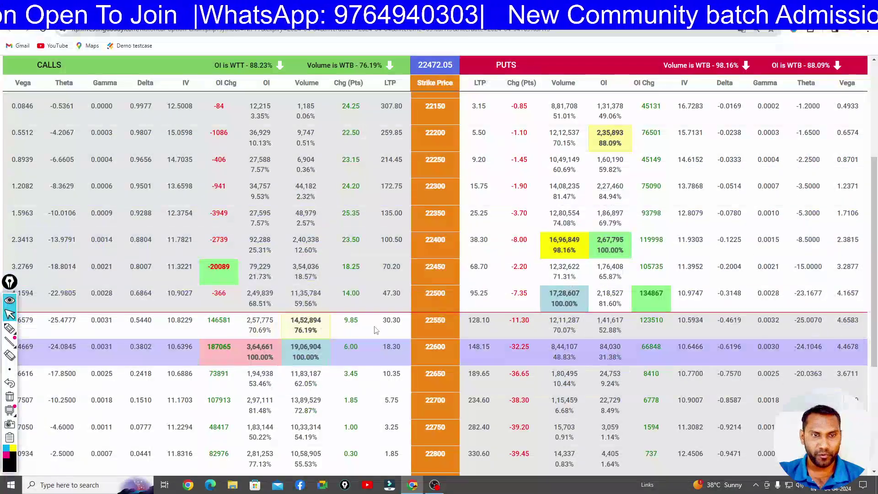
Step: Circle the 22500 put volume of 17,28,607 on the option-chain table, then erase the mark
key("ctrl+shift+p")
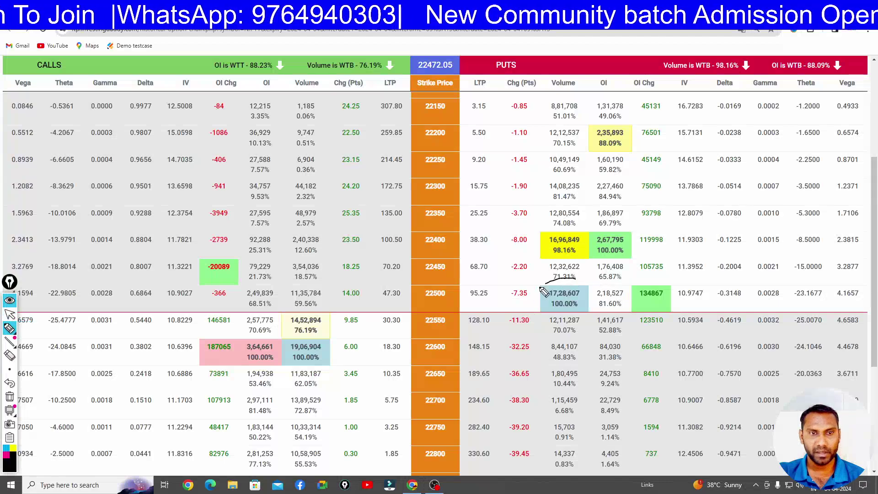
left_click_drag(544, 290, 570, 281)
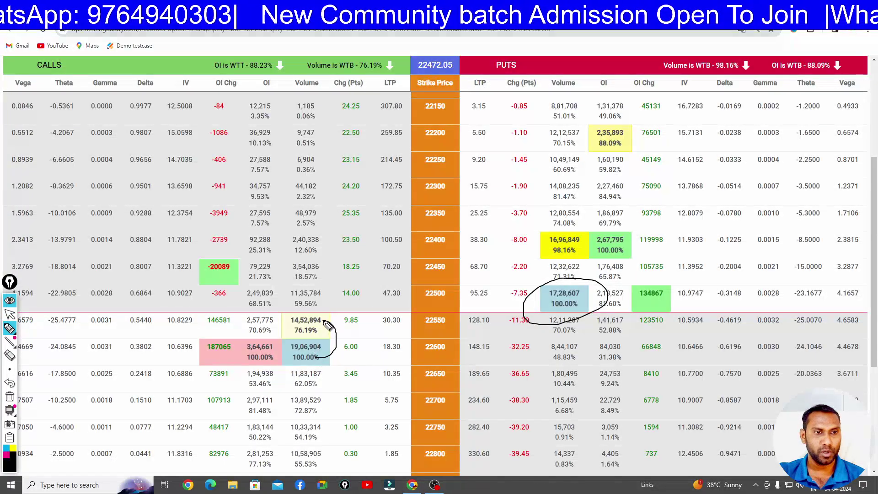
left_click(9, 314)
left_click(9, 396)
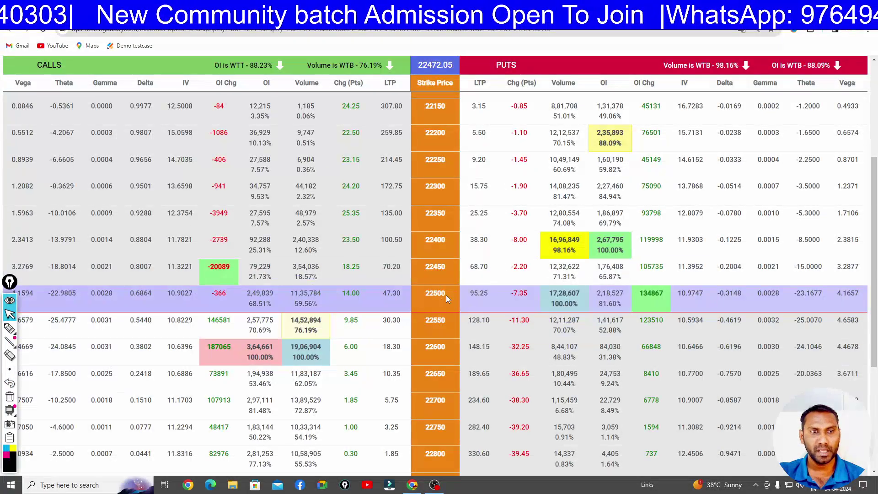
Step: On the detailed chain page, circle the 22500 call volume, clear it, and open 22300's details
key("ctrl+Tab")
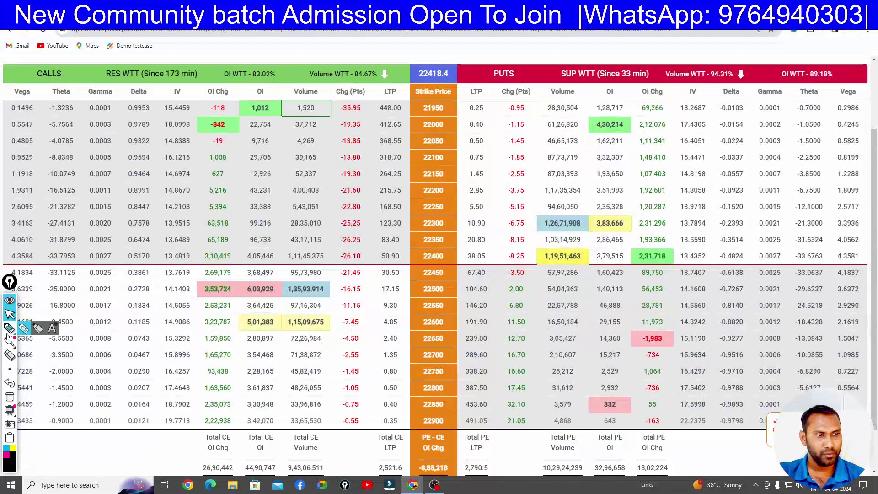
left_click(9, 328)
left_click_drag(307, 271, 268, 297)
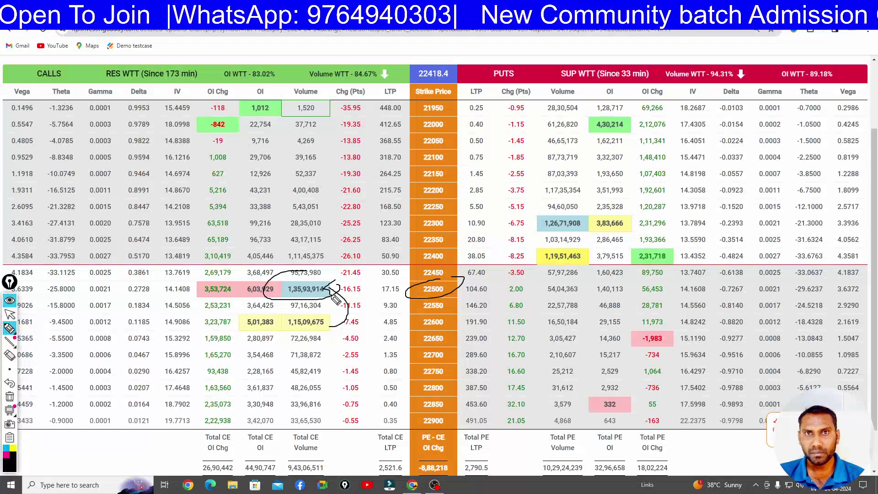
left_click(9, 396)
left_click(10, 315)
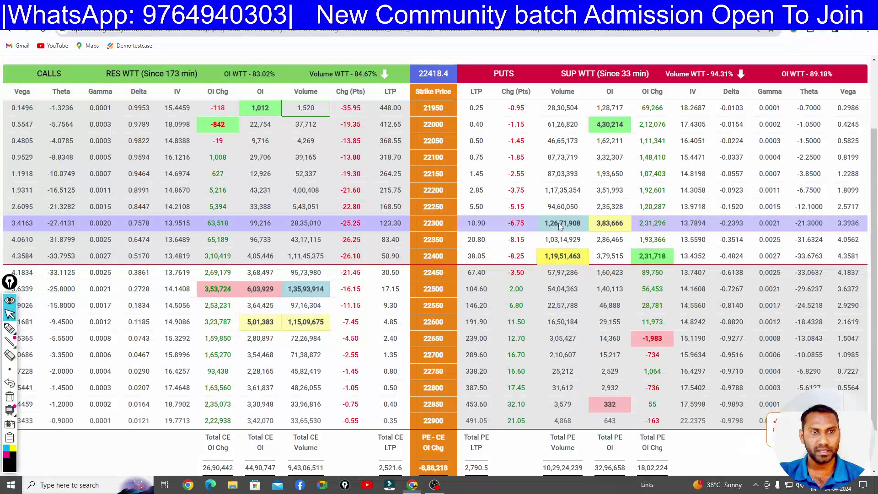
left_click(559, 223)
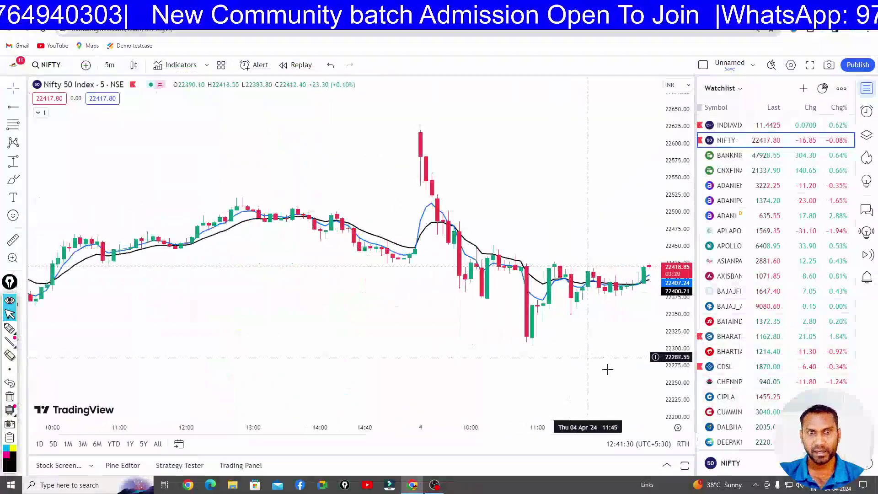
Step: Place a horizontal ray at the 22290.50 support on the NIFTY 5-minute chart
left_click_drag(607, 369, 528, 348)
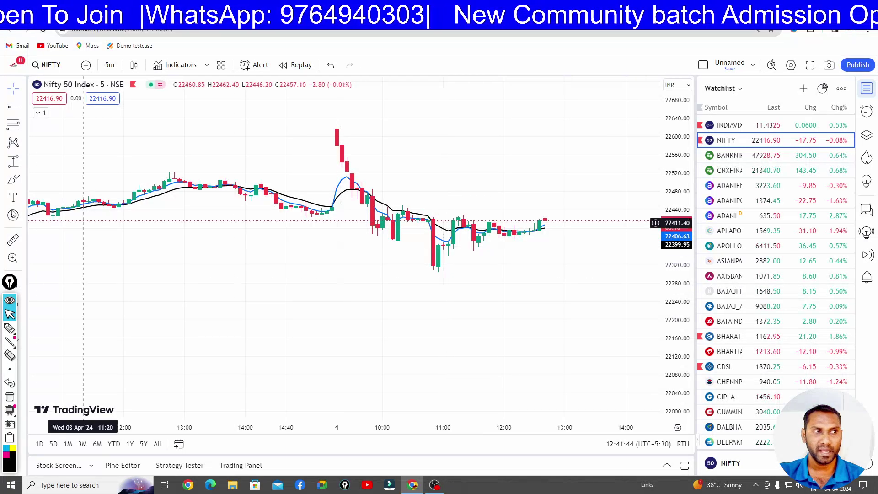
left_click(13, 107)
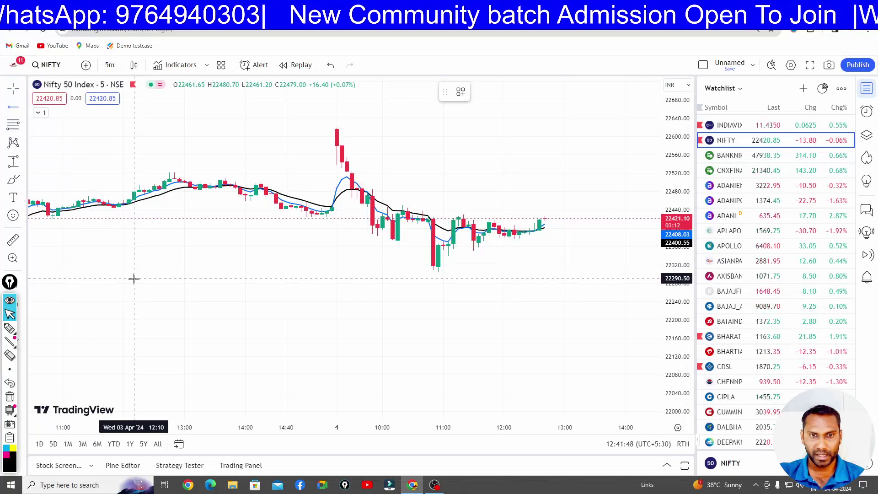
left_click(135, 278)
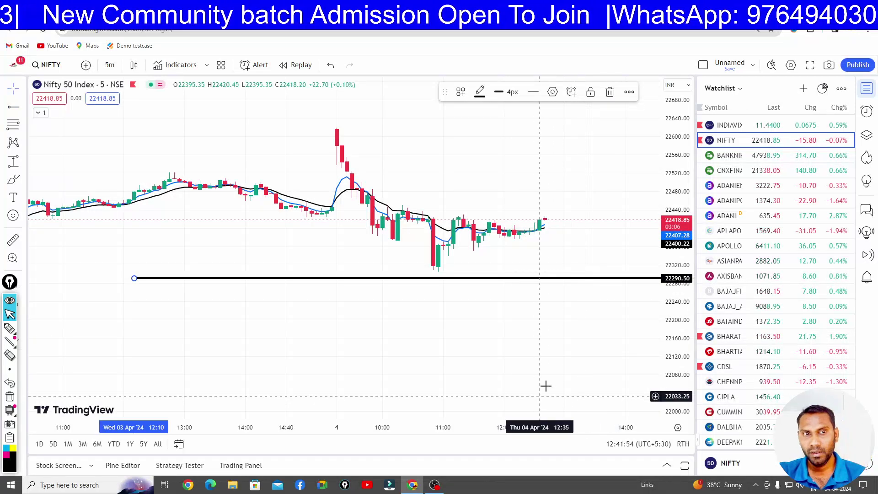
scroll(624, 337, "down", 3)
left_click_drag(540, 333, 501, 333)
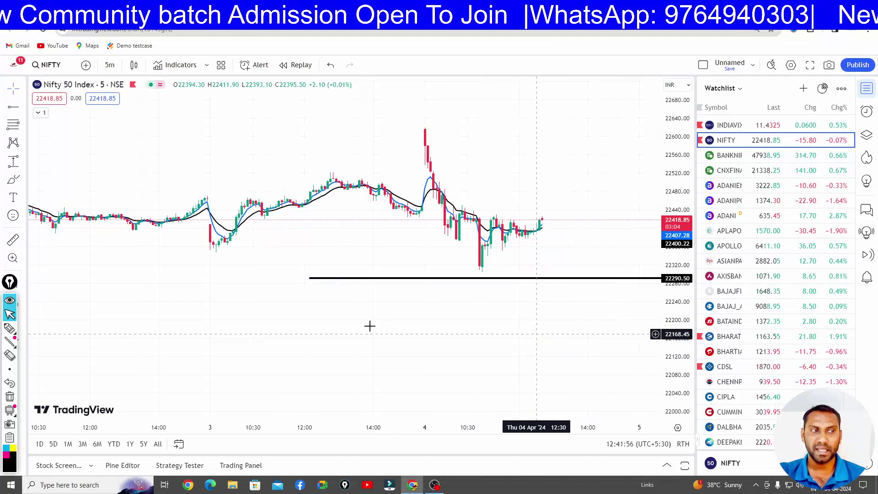
Step: Sketch and erase a projected price path, then bring up Sensibull's broker login prompt
left_click(9, 330)
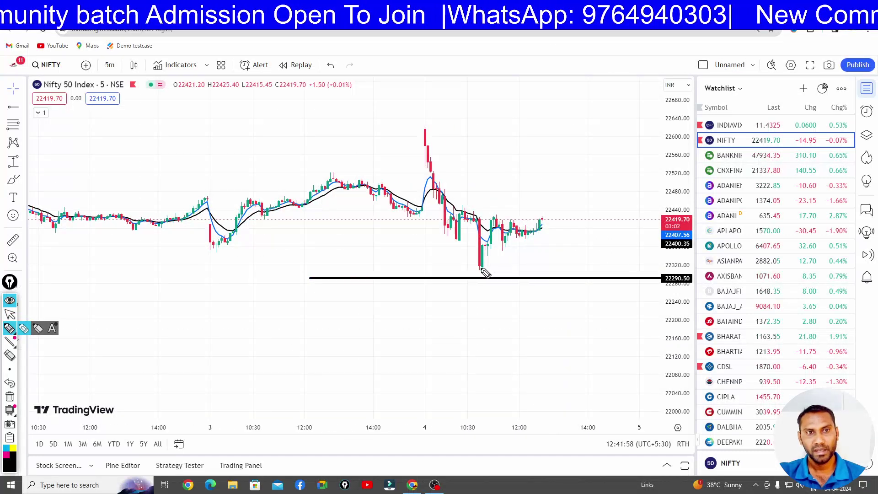
mouse_move(481, 270)
left_mouse_down()
mouse_move(586, 253)
mouse_move(636, 224)
left_mouse_up()
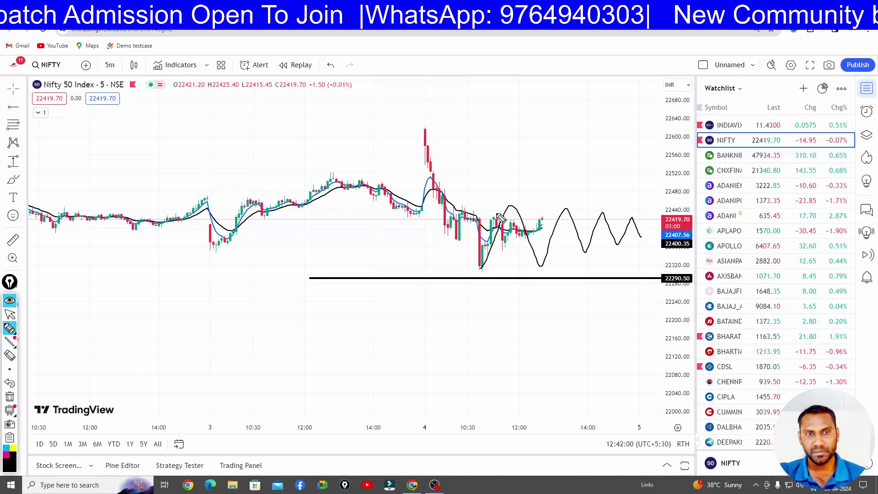
left_click_drag(501, 218, 572, 193)
left_click(10, 397)
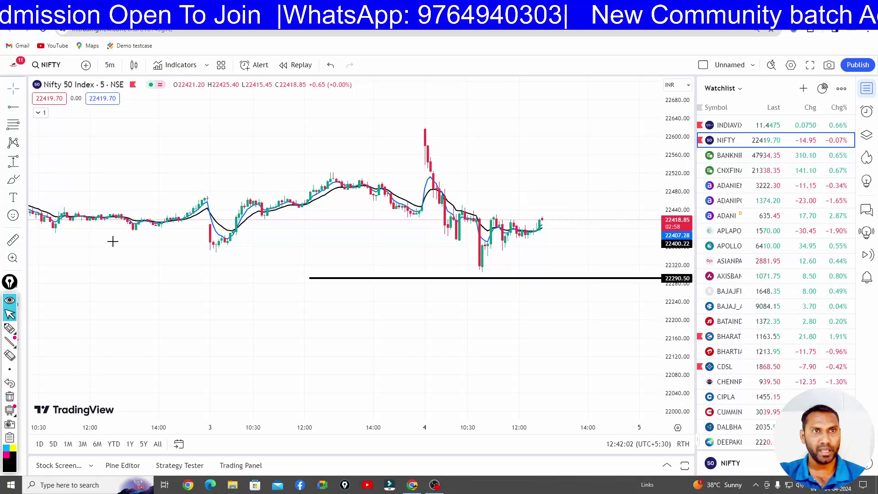
key("ctrl+Tab")
left_click(813, 113)
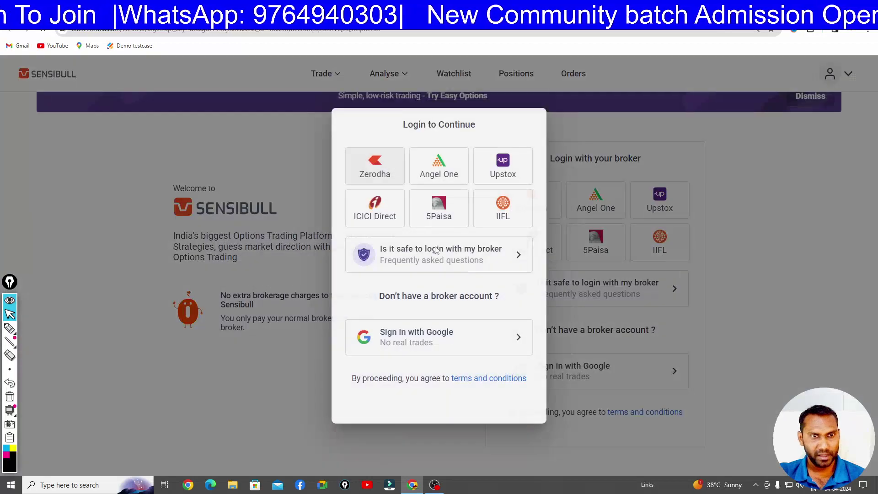
Step: Choose Zerodha, submit the Kite login, and enter the two-factor mobile app code
left_click(375, 165)
left_click(447, 432)
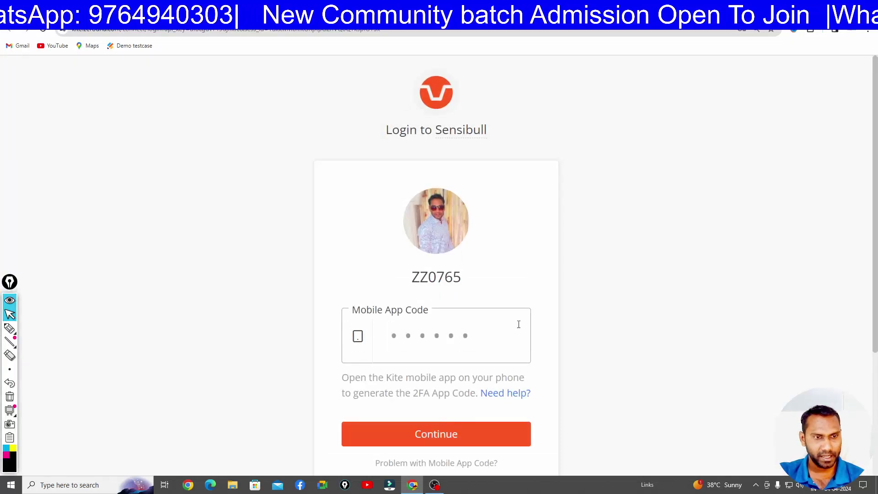
left_click(428, 336)
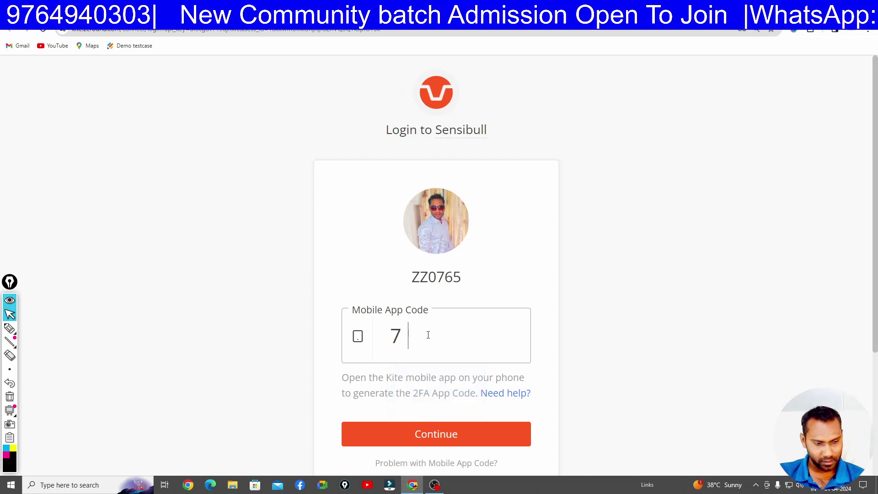
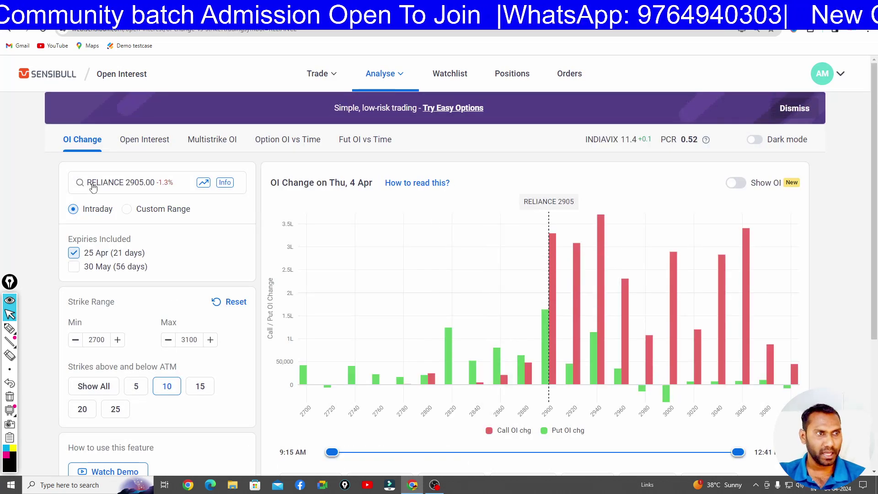
Step: Show total open interest for NIFTY in Sensibull's open interest chart
left_click(89, 184)
left_click(132, 140)
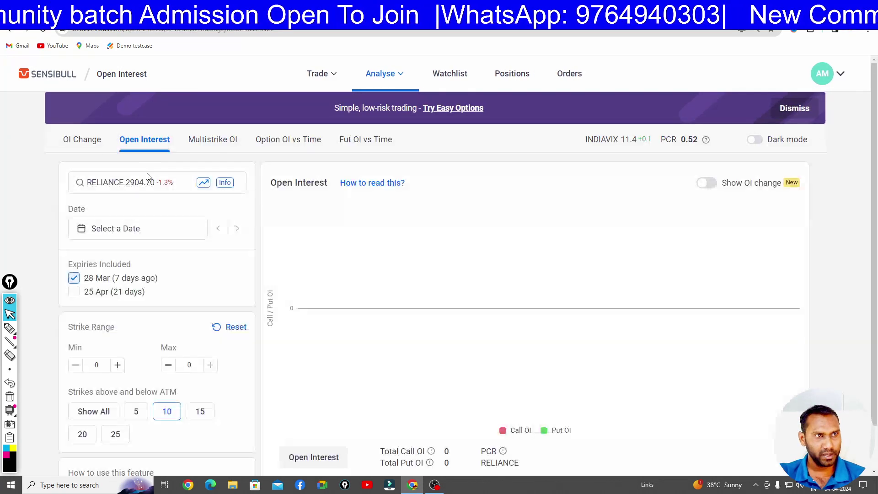
left_click(78, 185)
left_click(100, 211)
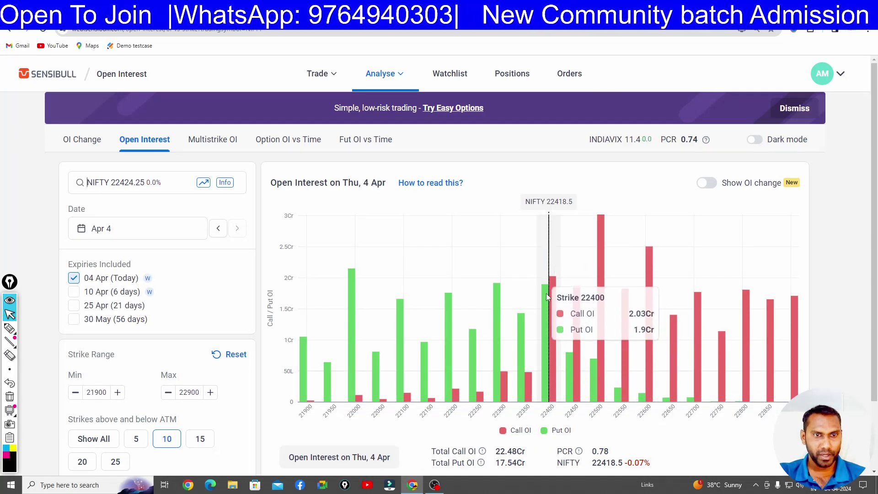
Step: Tick the 22400, 22500 and 22000 OI bars, circle the put and call clusters, then clear the ink
key("ctrl+F2")
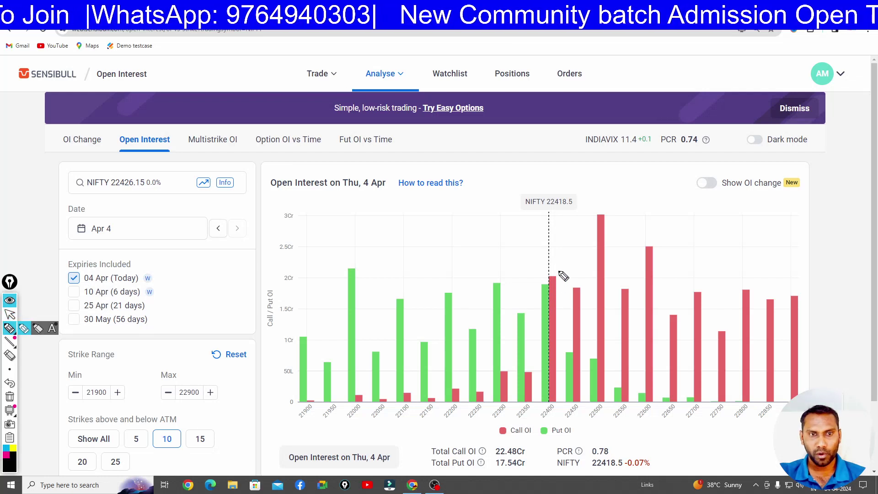
left_click_drag(555, 271, 538, 292)
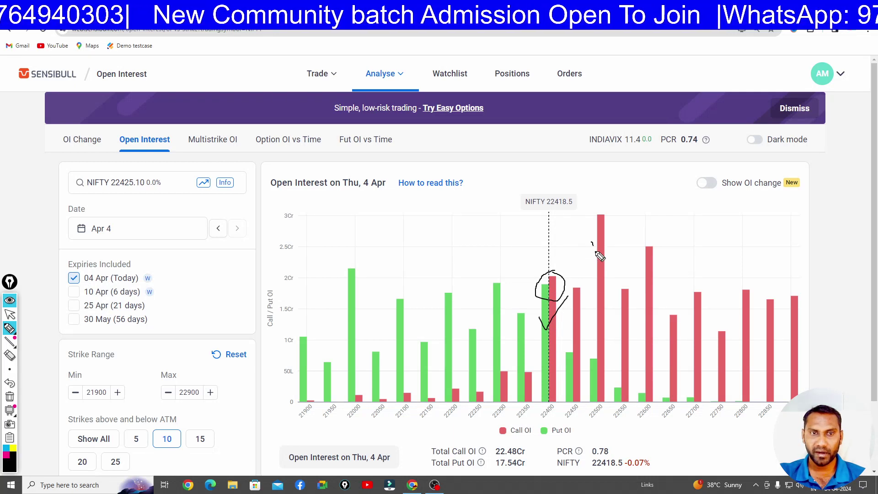
left_click_drag(597, 253, 625, 212)
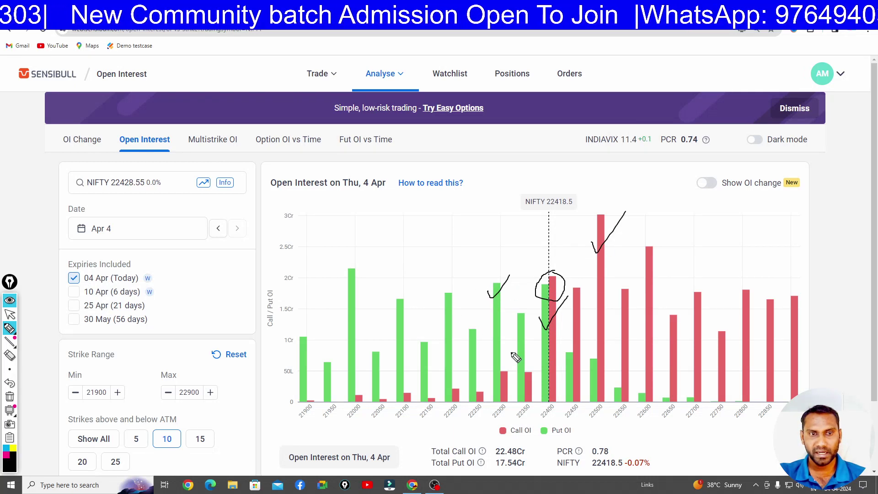
left_click_drag(334, 275, 337, 279)
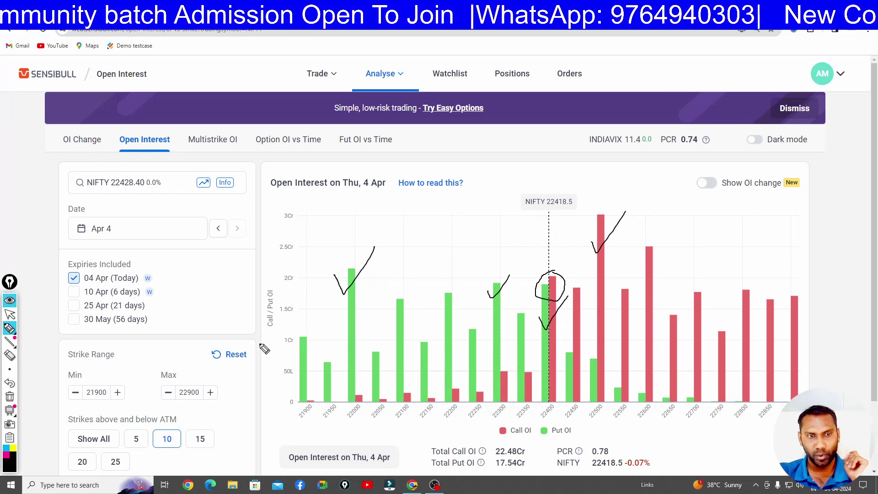
mouse_move(497, 283)
left_mouse_down()
mouse_move(385, 354)
mouse_move(481, 285)
left_mouse_up()
mouse_move(577, 268)
left_mouse_down()
mouse_move(719, 281)
mouse_move(642, 239)
left_mouse_up()
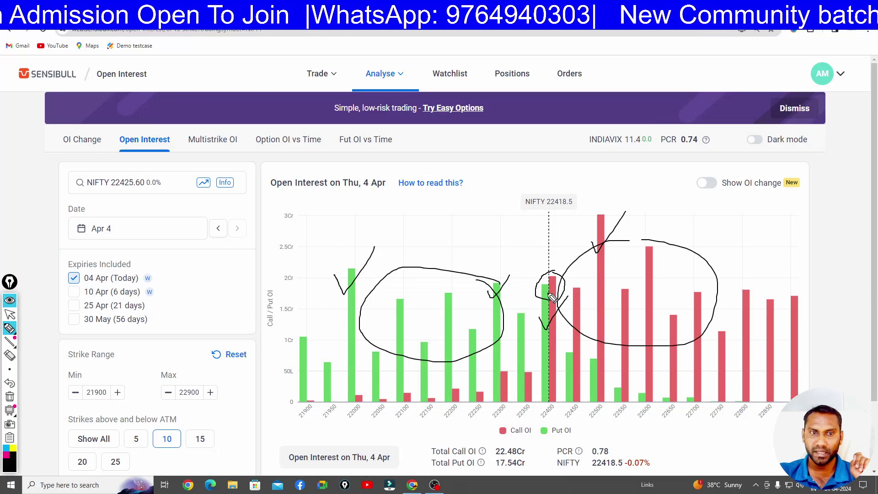
left_click(10, 396)
left_click(10, 314)
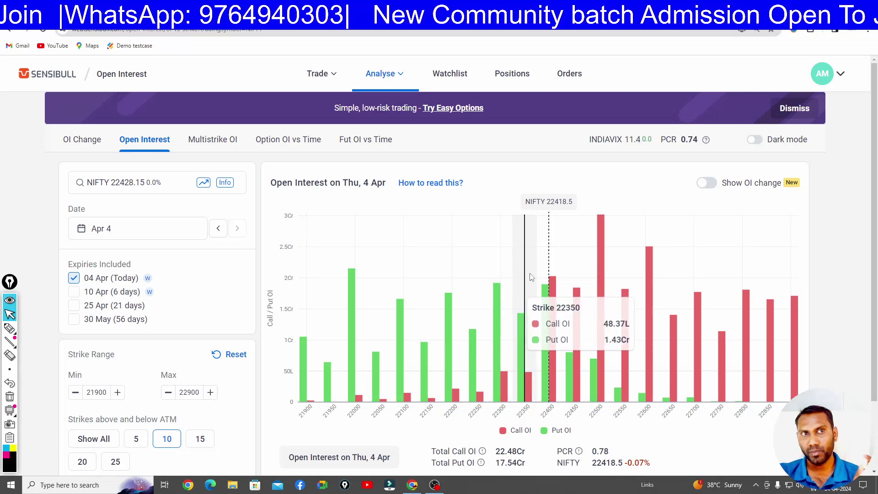
Step: Bring the TradingView NIFTY chart forward and zoom in
key("ctrl+Tab")
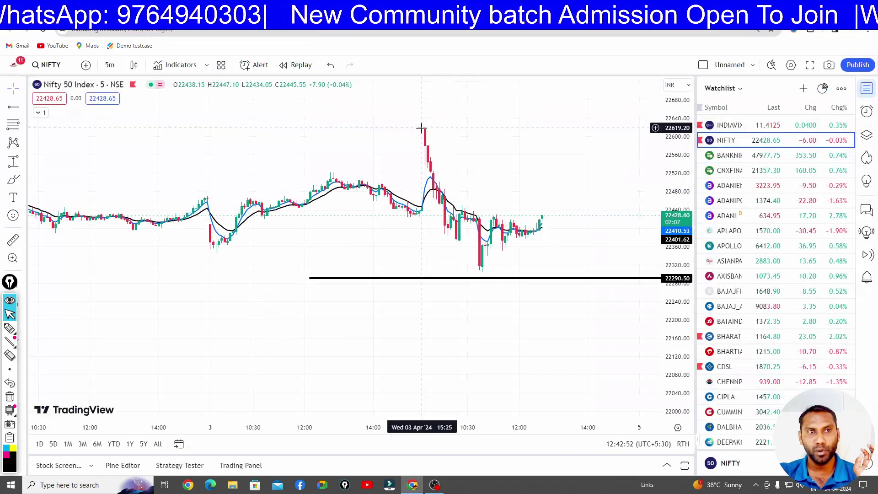
scroll(554, 238, "up", 2)
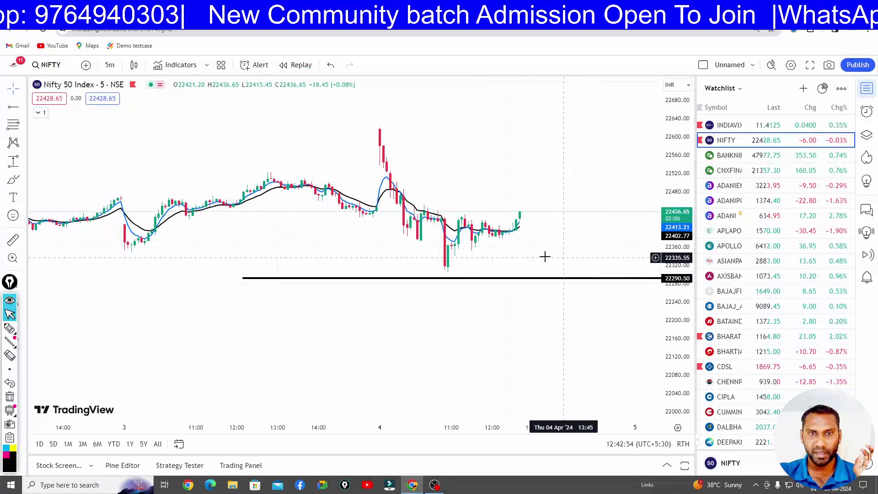
scroll(526, 270, "up", 2)
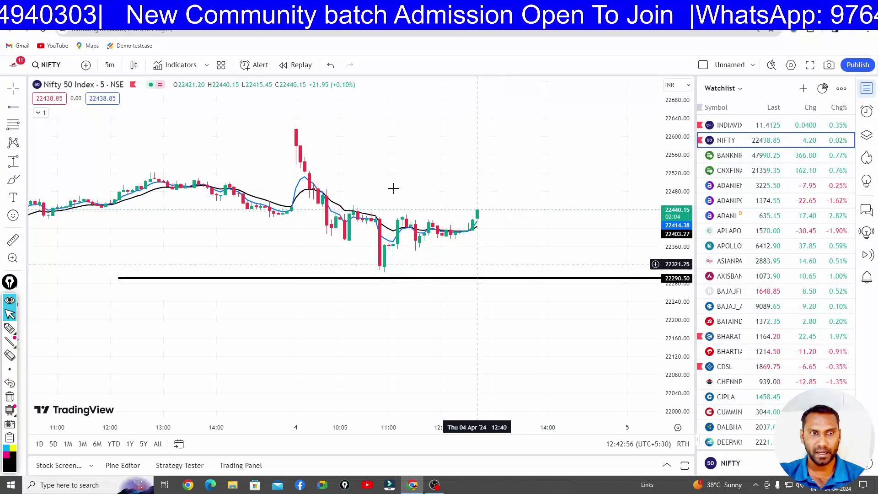
Step: Underline the 47936 breakout level on the Nifty Bank chart, then clear the ink
left_click(728, 156)
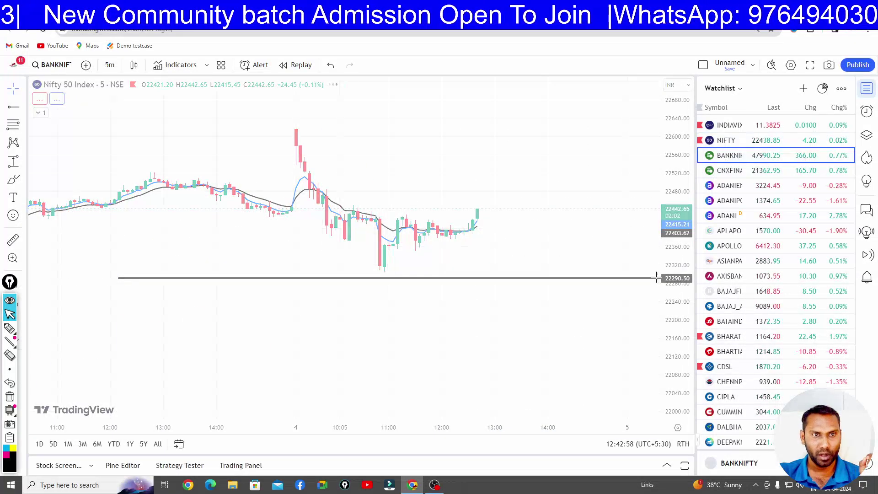
scroll(652, 298, "up", 2)
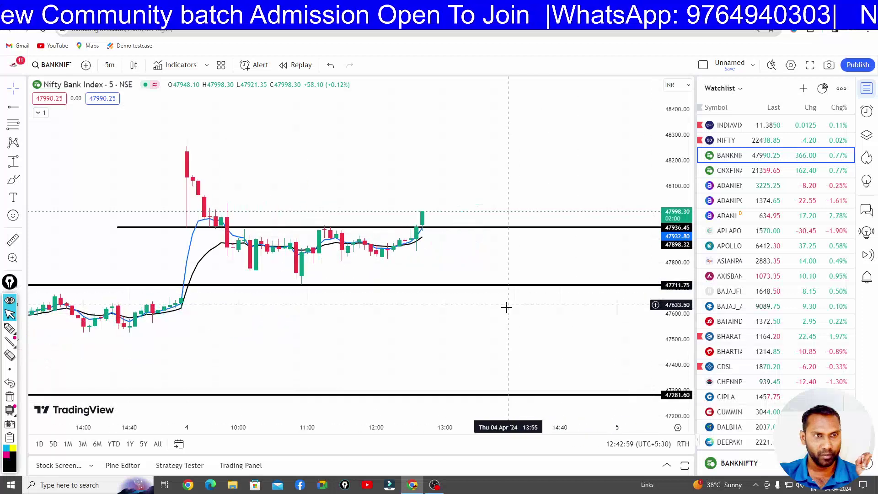
left_click(10, 329)
mouse_move(302, 227)
left_mouse_down()
mouse_move(479, 226)
mouse_move(420, 227)
mouse_move(457, 224)
mouse_move(387, 209)
left_mouse_up()
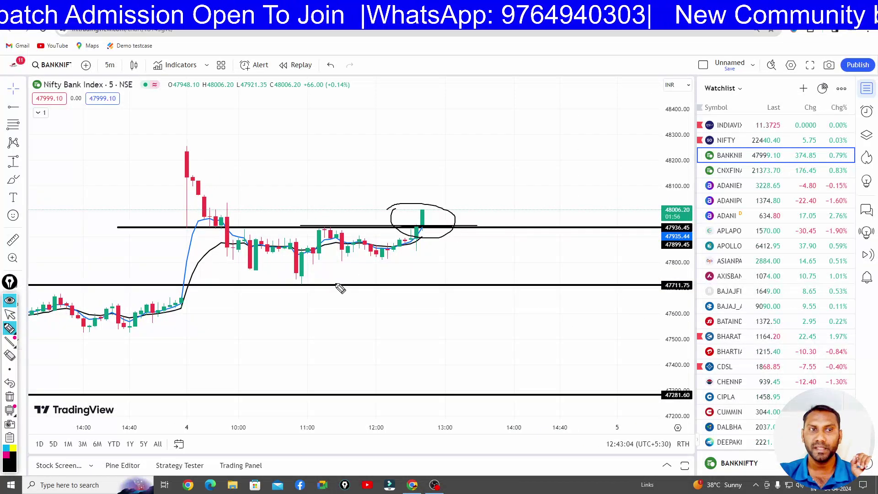
left_click(10, 397)
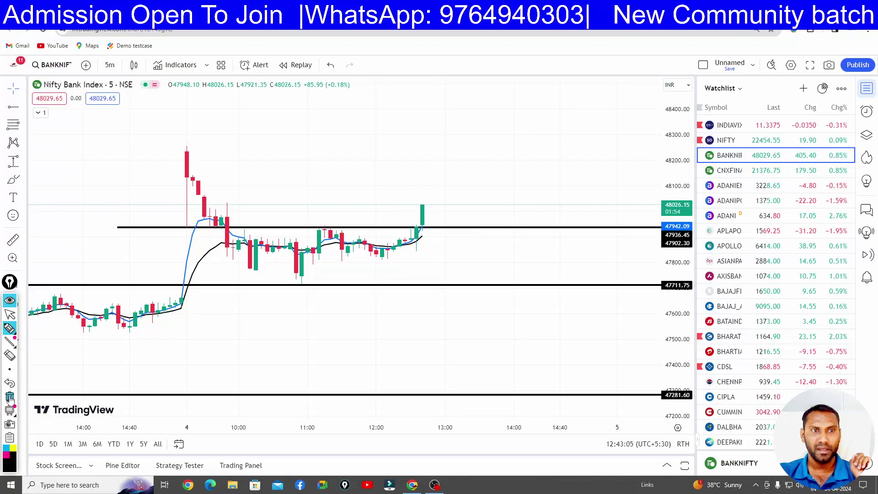
left_click(10, 315)
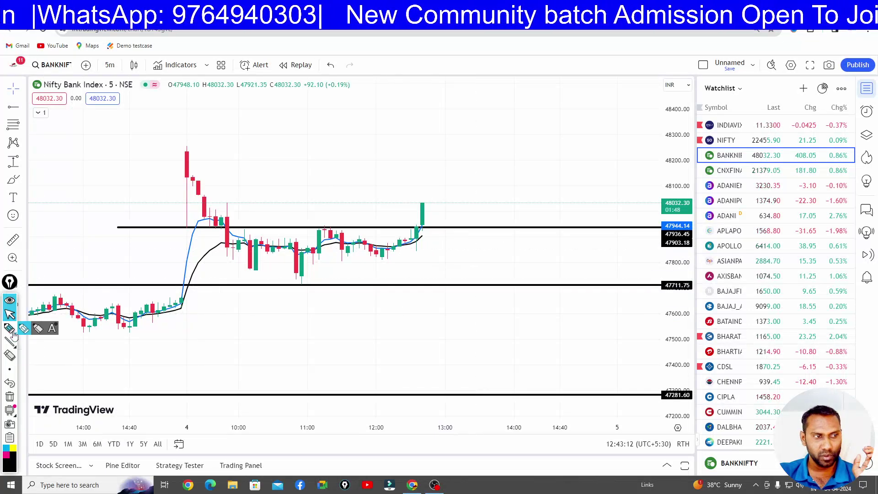
Step: Back on Nifty 50, add a horizontal ray at 22431.80 and adjust the chart view
key("Up")
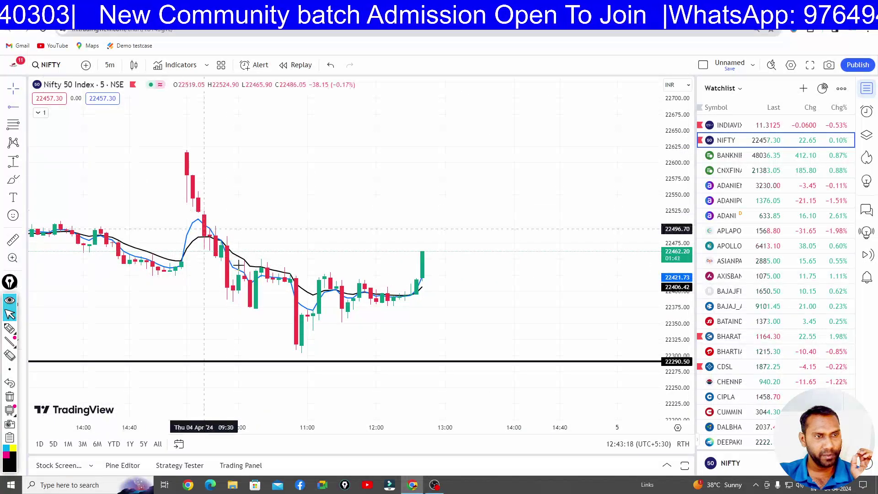
left_click(181, 271)
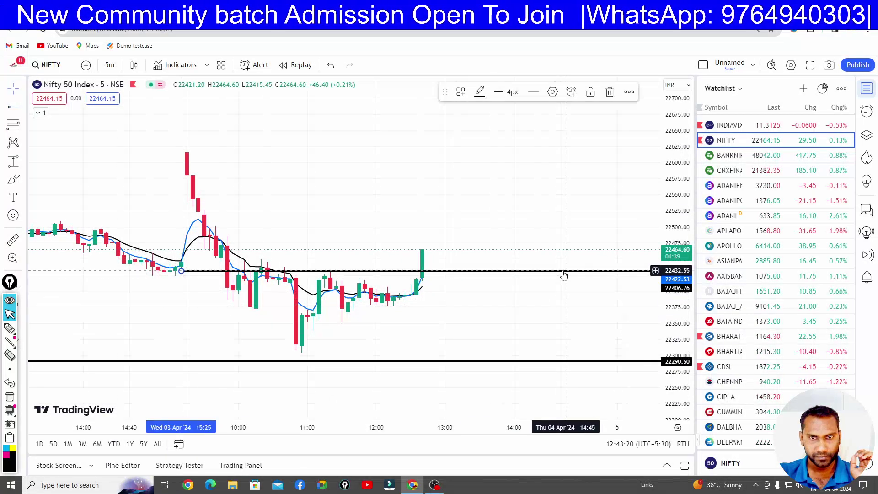
left_click_drag(495, 309, 507, 308)
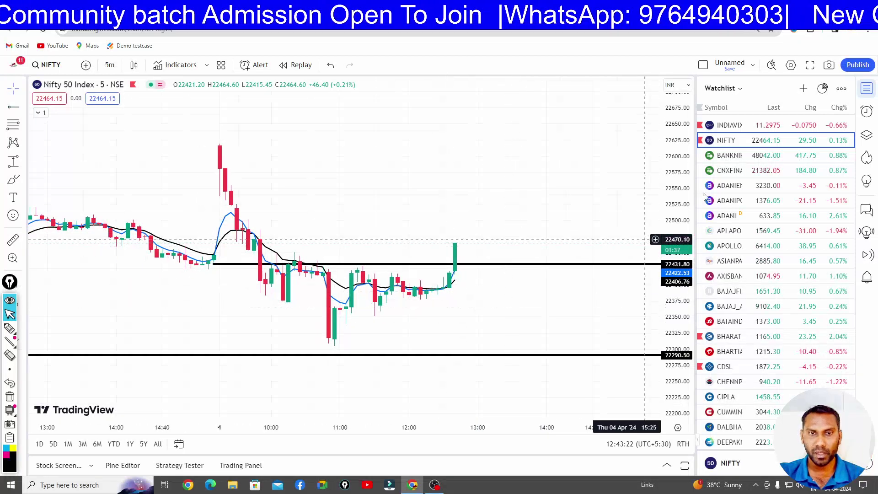
left_click_drag(677, 240, 677, 227)
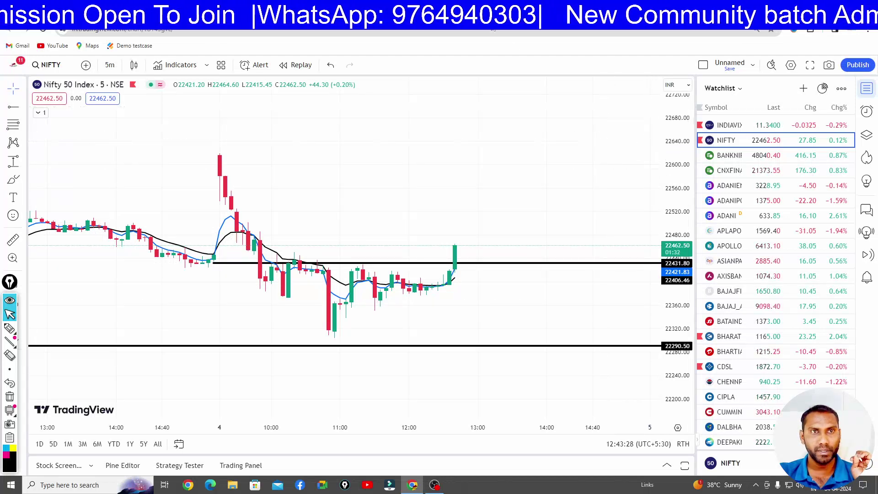
key("ctrl+Tab")
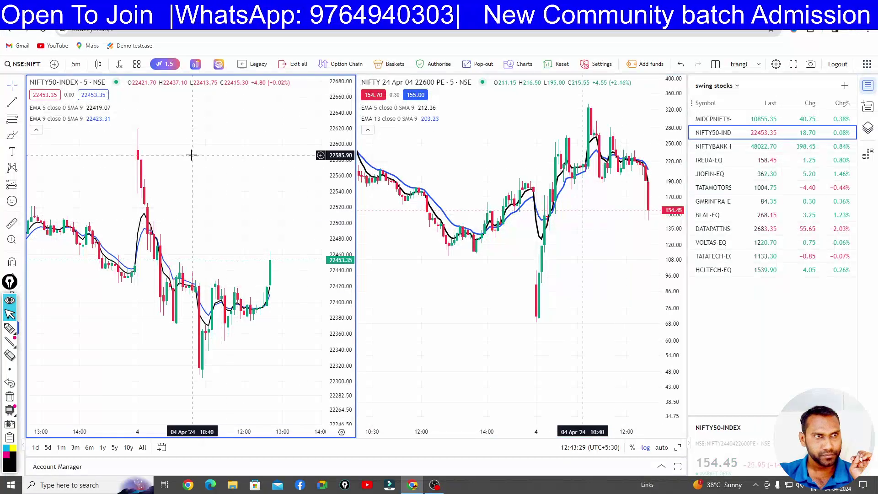
Step: Replace the 22600 PE with the 04 Apr NIFTY 22400 CE from the Fyers option chain
right_click(191, 156)
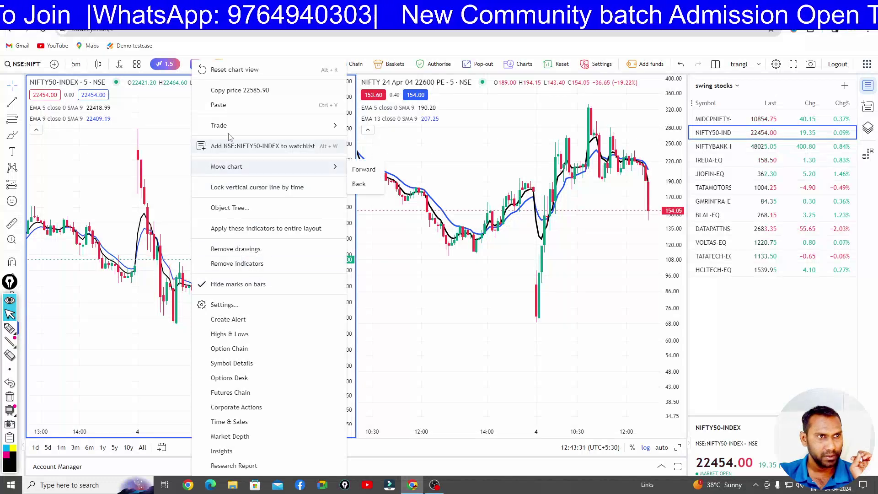
left_click(341, 63)
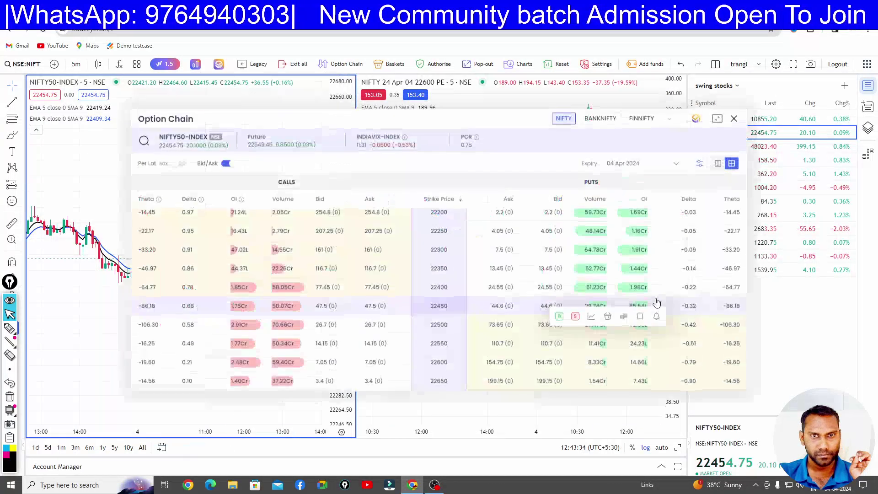
left_click(613, 95)
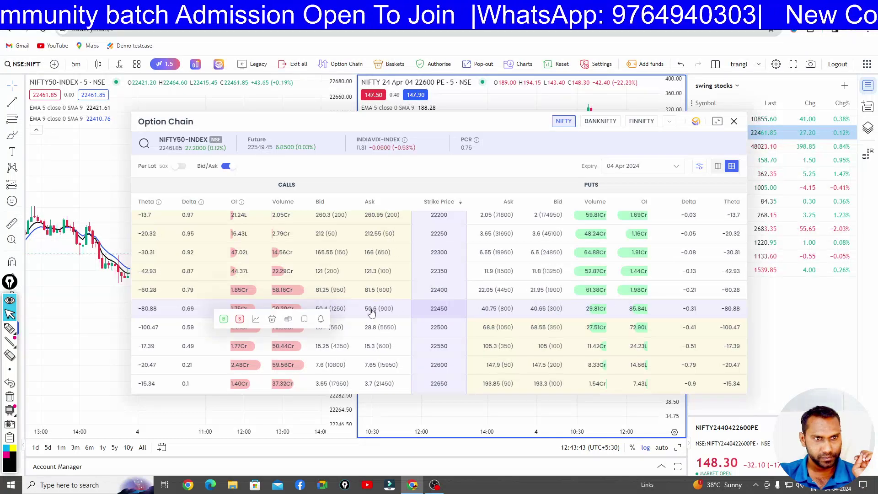
left_click(256, 300)
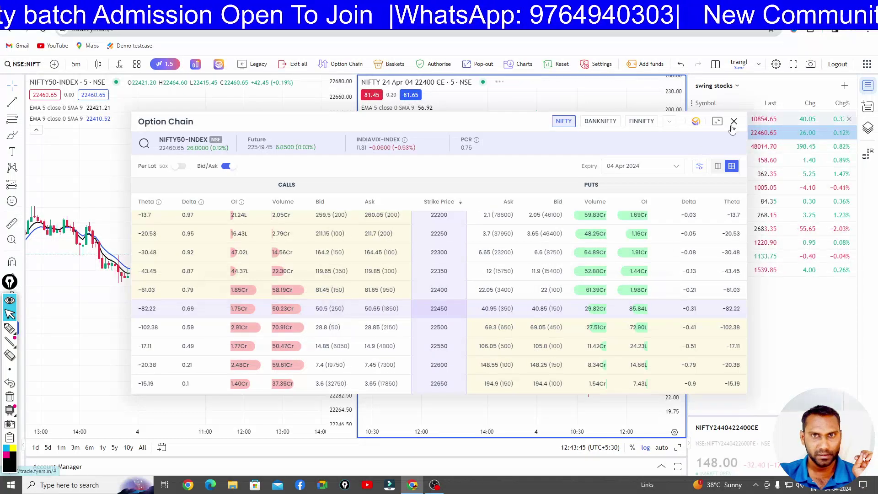
key("Escape")
Step: Draw a horizontal trend line across the 22400 call chart to the latest candle
left_click_drag(677, 148, 457, 316)
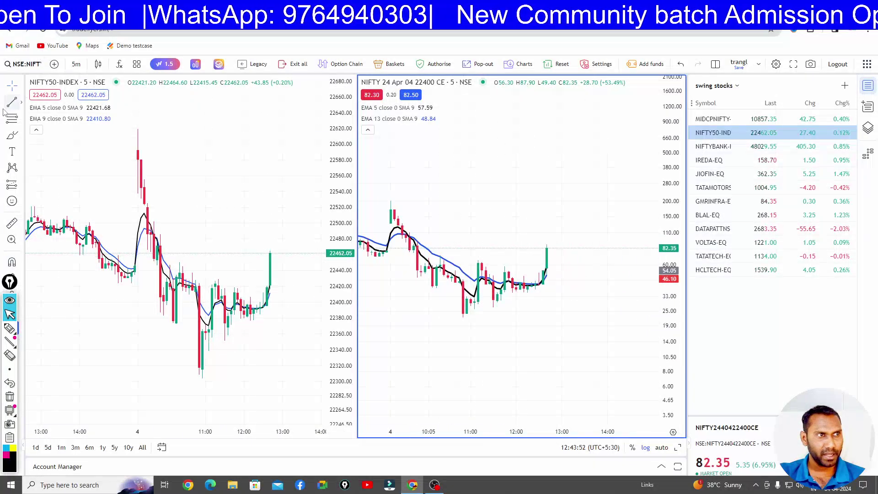
left_click(401, 264)
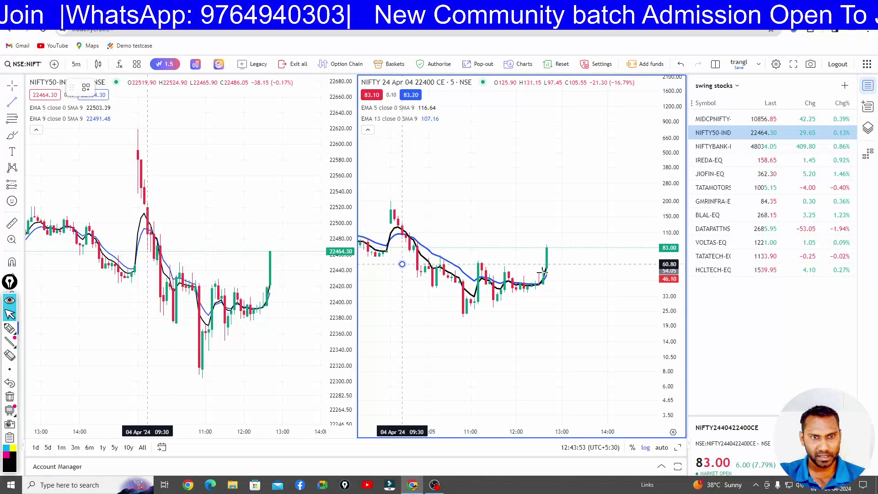
left_click(638, 263)
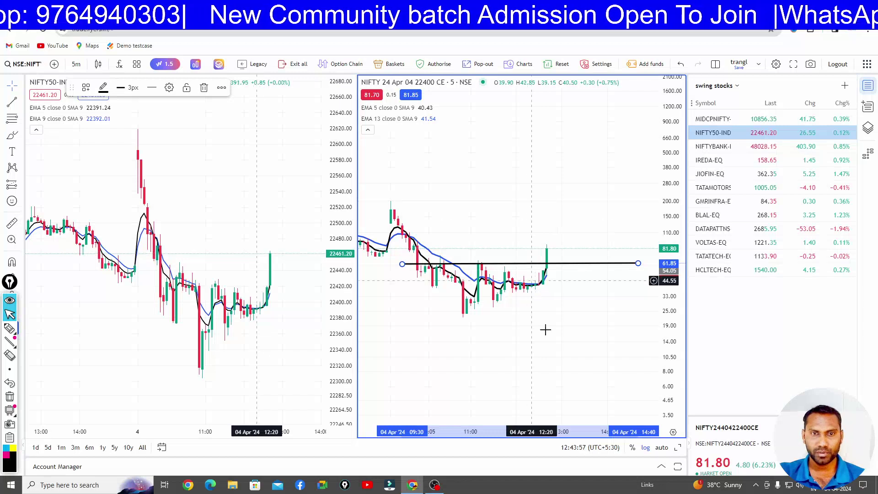
scroll(563, 339, "up", 3)
scroll(602, 354, "up", 2)
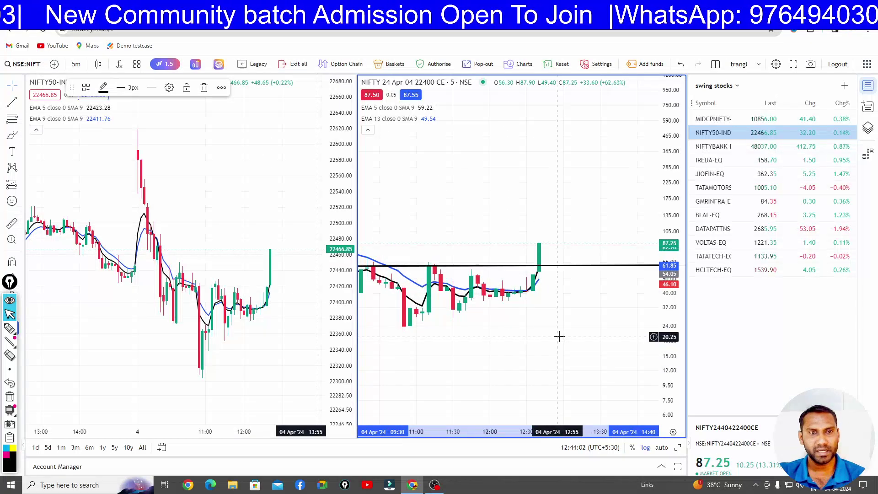
scroll(561, 337, "down", 3)
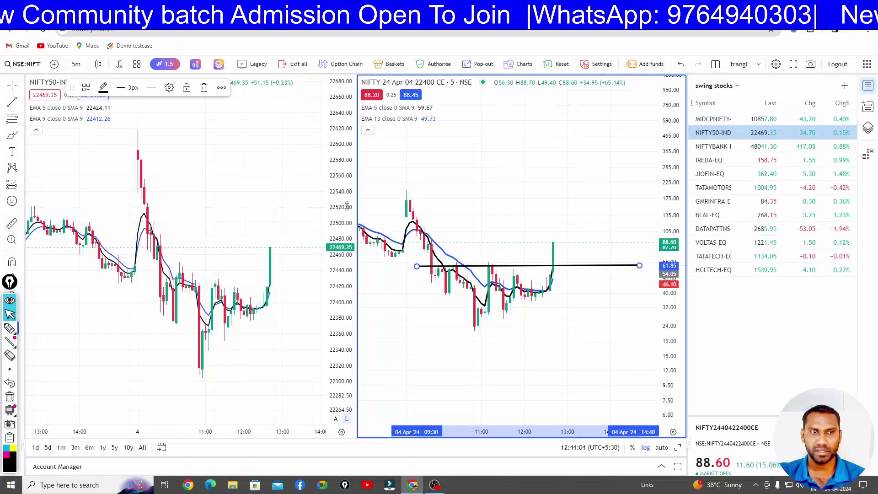
Step: Draw a horizontal breakout line near 22437 on the NIFTY50 index chart
left_click_drag(347, 206, 261, 333)
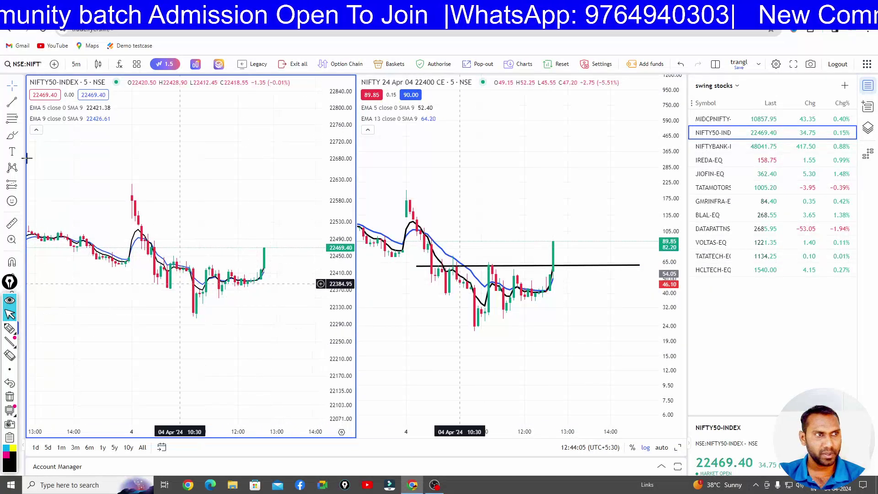
left_click(12, 101)
left_click(158, 262)
left_click(270, 261)
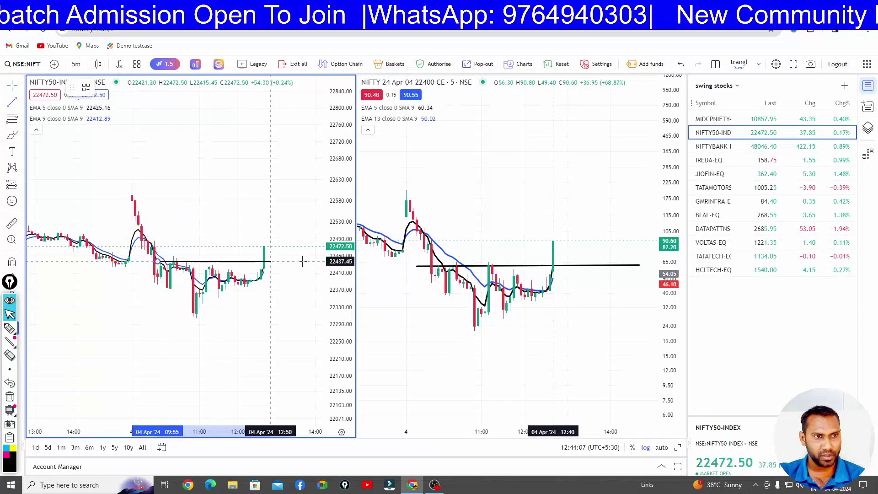
key("ctrl+Tab")
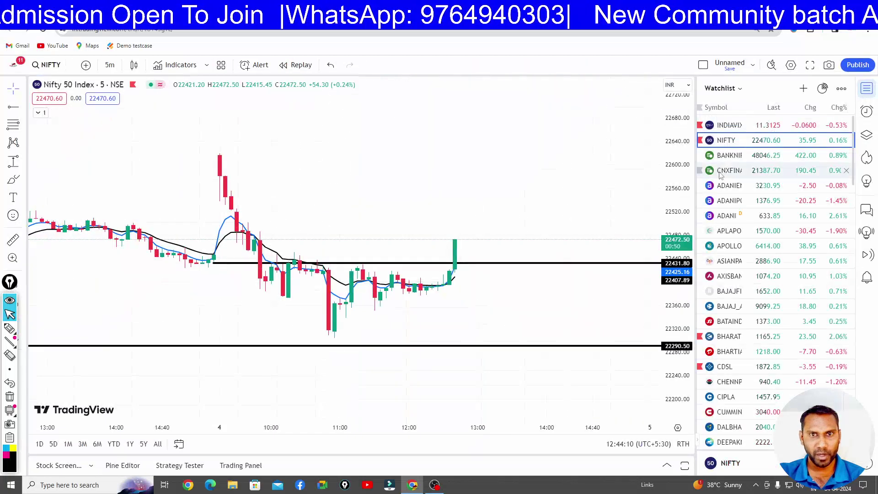
left_click(729, 156)
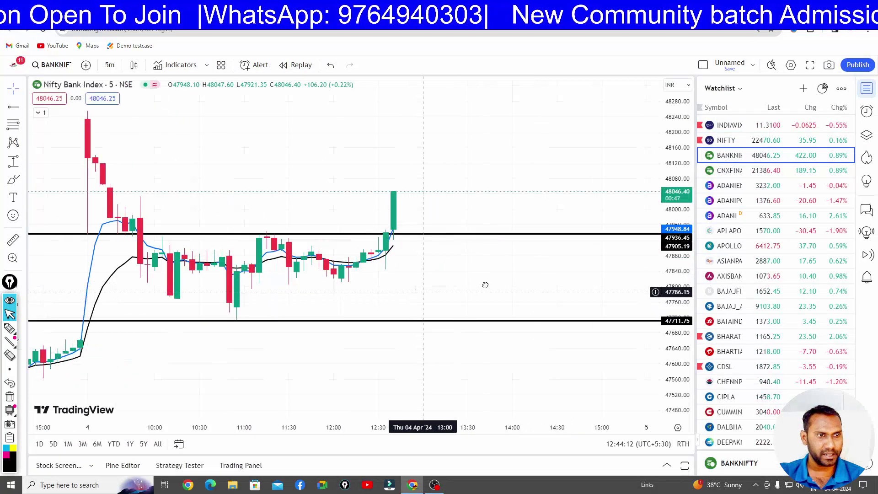
left_click_drag(485, 285, 606, 277)
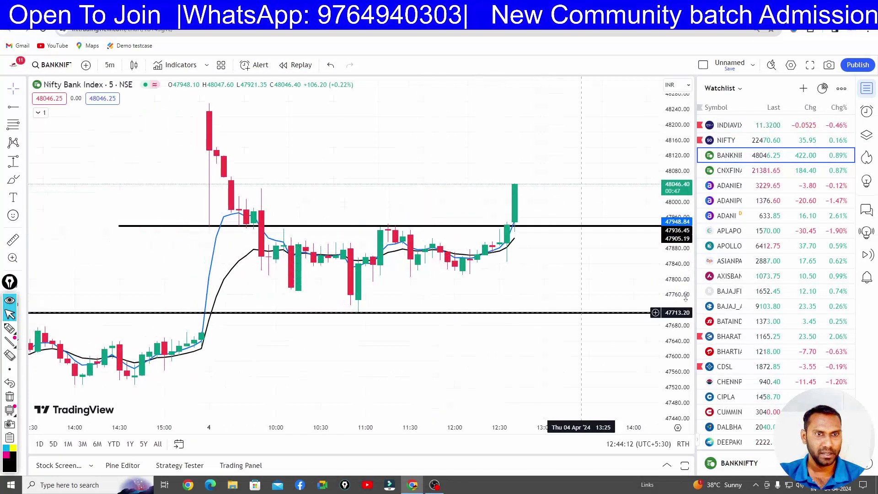
left_click(10, 329)
mouse_move(505, 215)
left_mouse_down()
mouse_move(543, 237)
mouse_move(510, 223)
left_mouse_up()
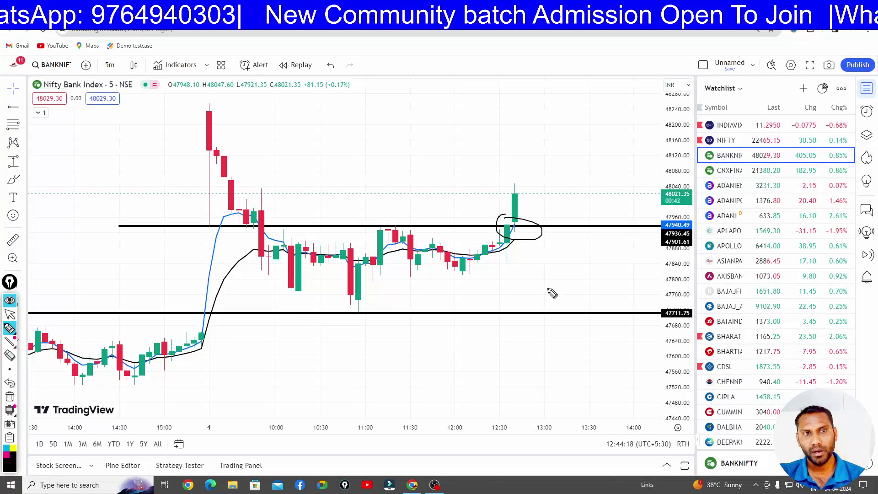
left_click(10, 314)
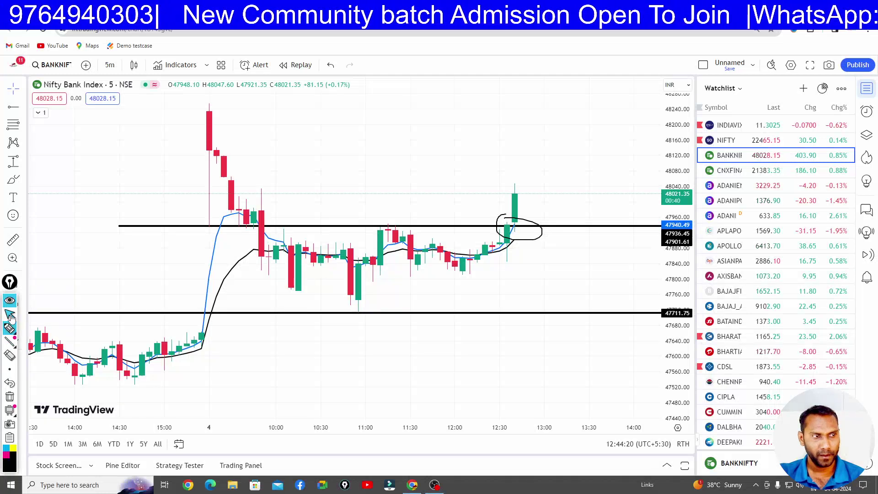
left_click(9, 398)
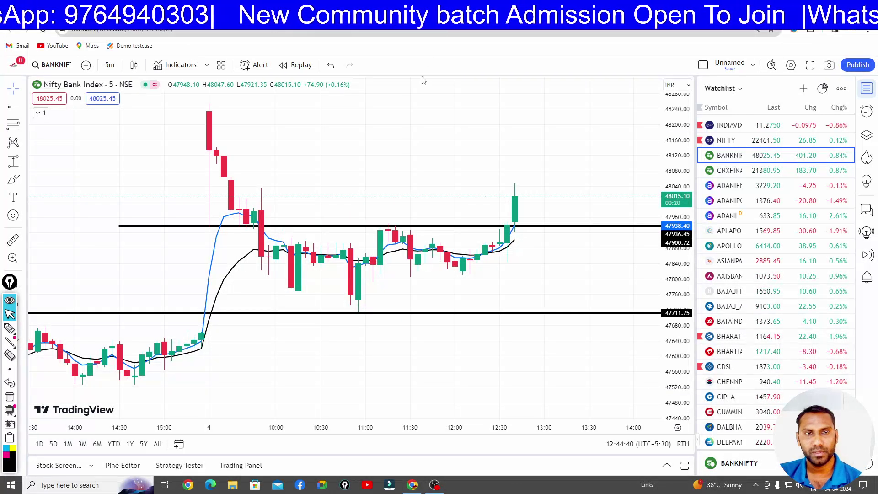
left_click(746, 140)
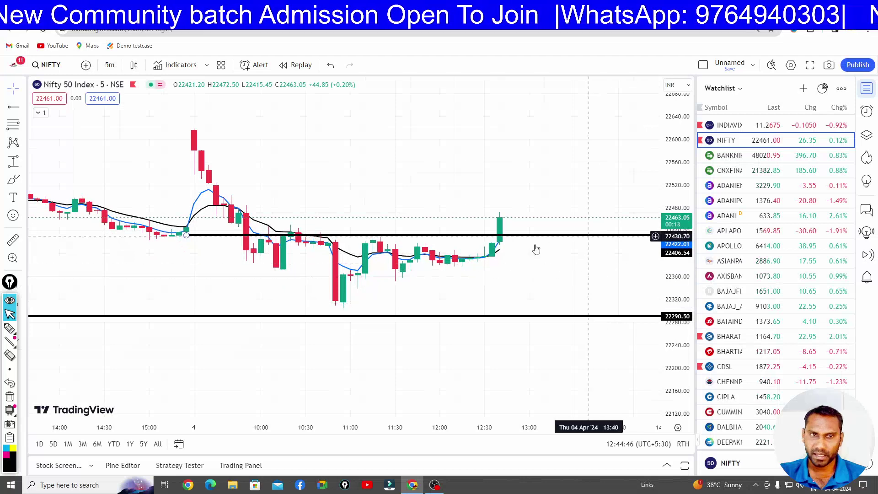
scroll(569, 284, "down", 2)
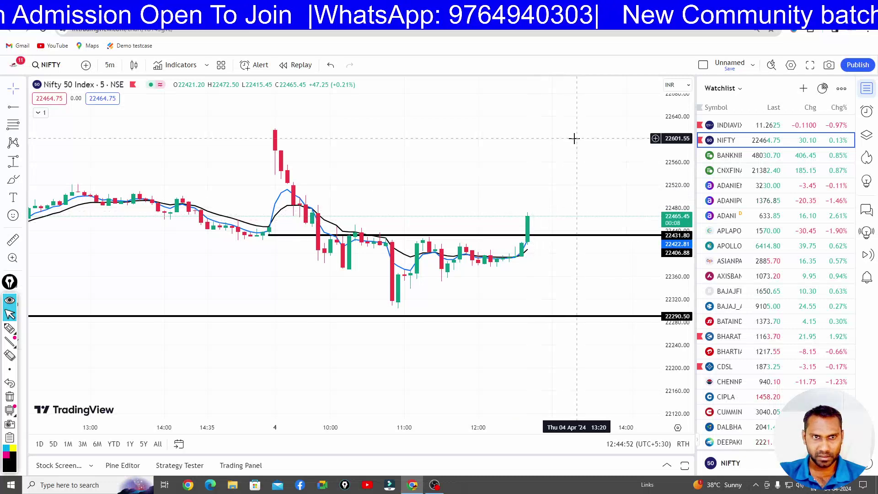
Step: Zoom into the Fyers 22400 CE chart beside NIFTY50, then return to the option-chain table
key("ctrl+Tab")
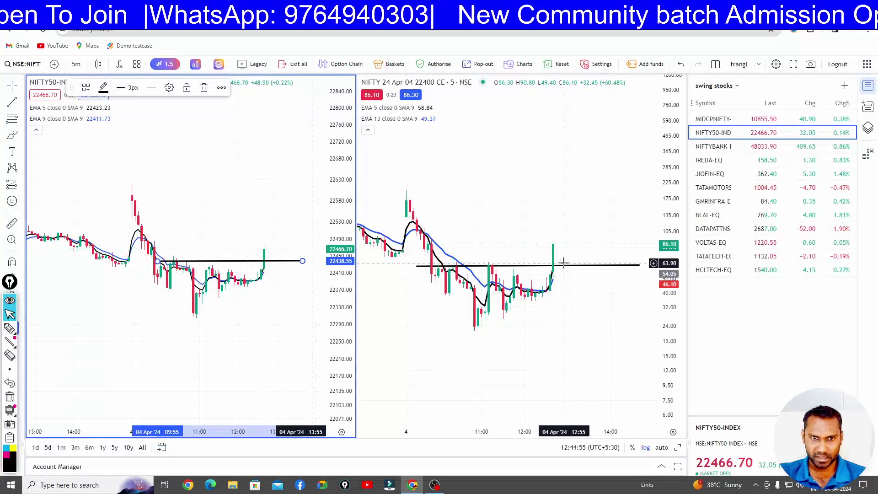
scroll(561, 250, "up", 2)
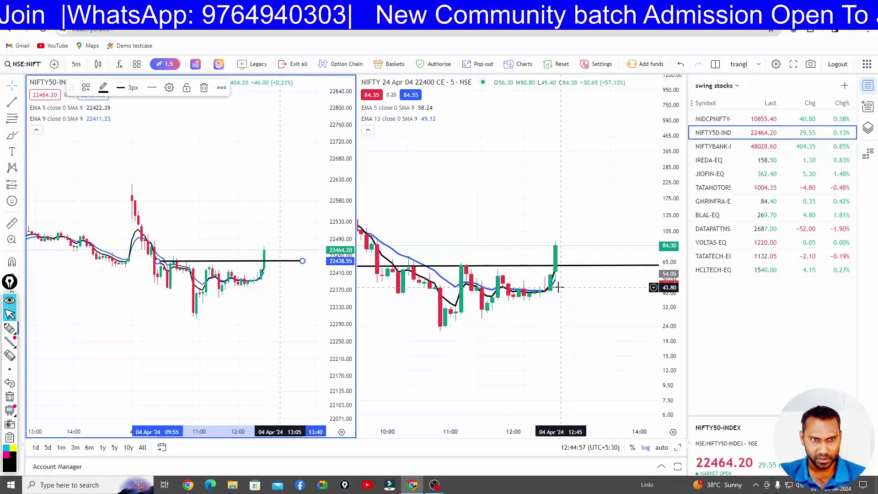
left_click(582, 308)
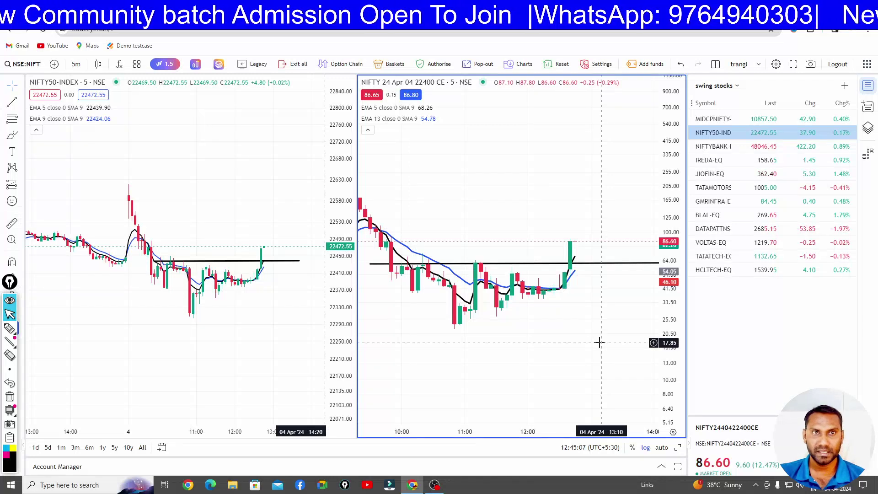
key("ctrl+Tab")
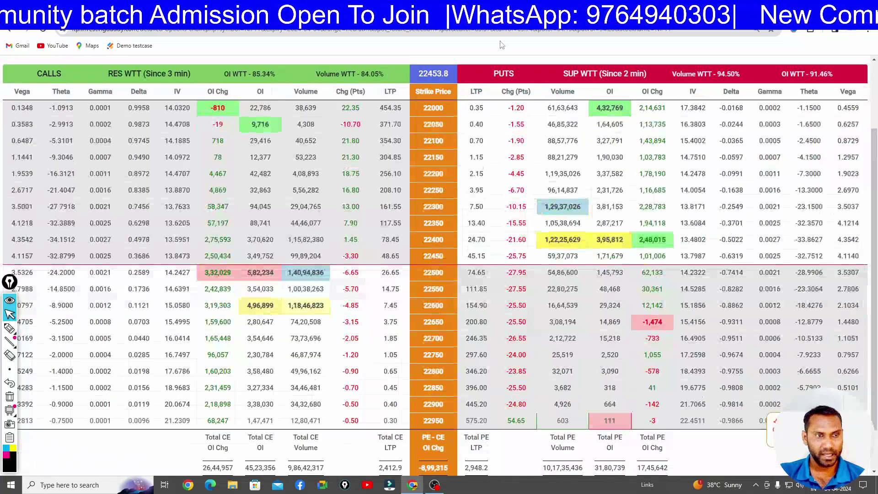
Step: Circle the 1,40,94,836 call volume and the 22300/22400 put volumes, then clear the ink
left_click(9, 327)
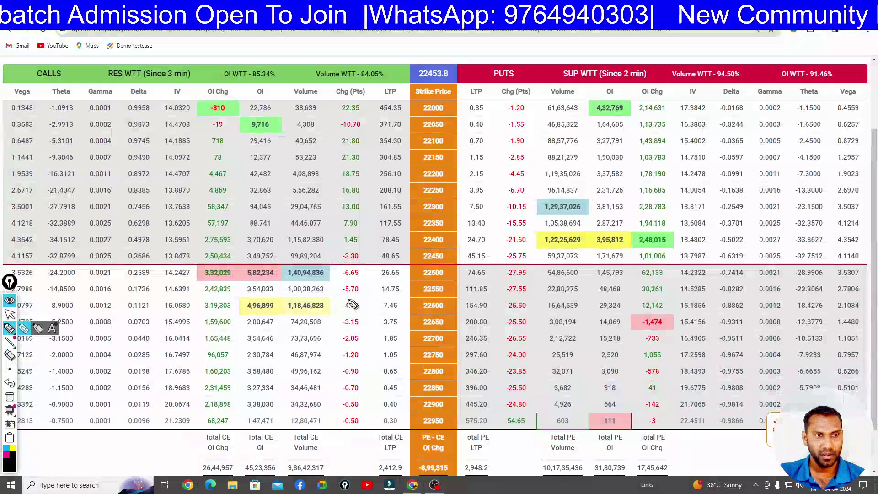
mouse_move(332, 317)
left_mouse_down()
mouse_move(343, 306)
mouse_move(323, 260)
left_mouse_up()
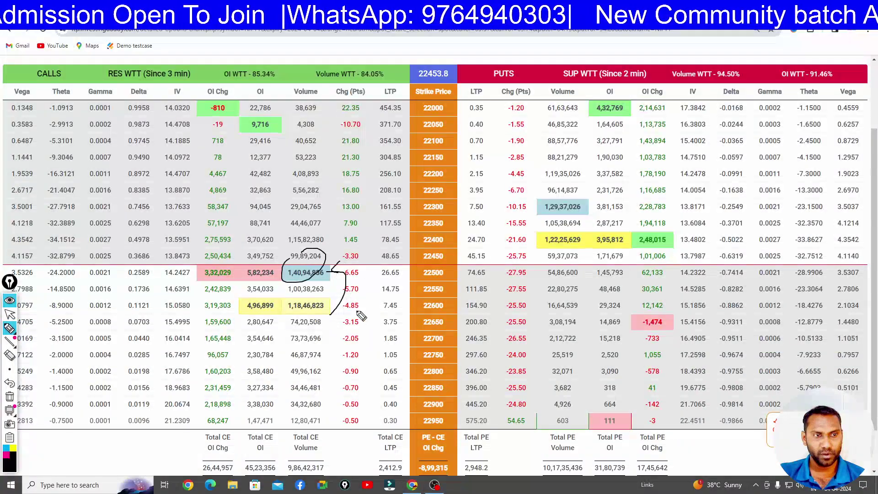
left_click_drag(342, 316, 292, 336)
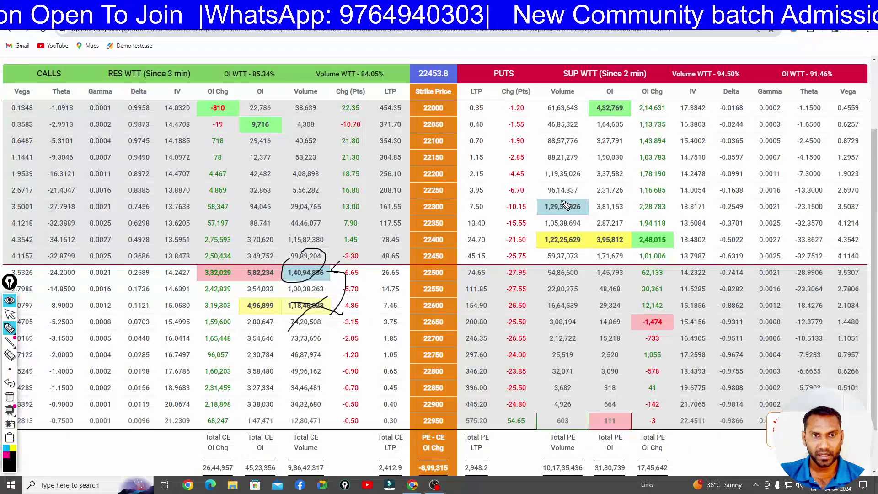
mouse_move(555, 188)
left_mouse_down()
mouse_move(526, 216)
mouse_move(570, 172)
left_mouse_up()
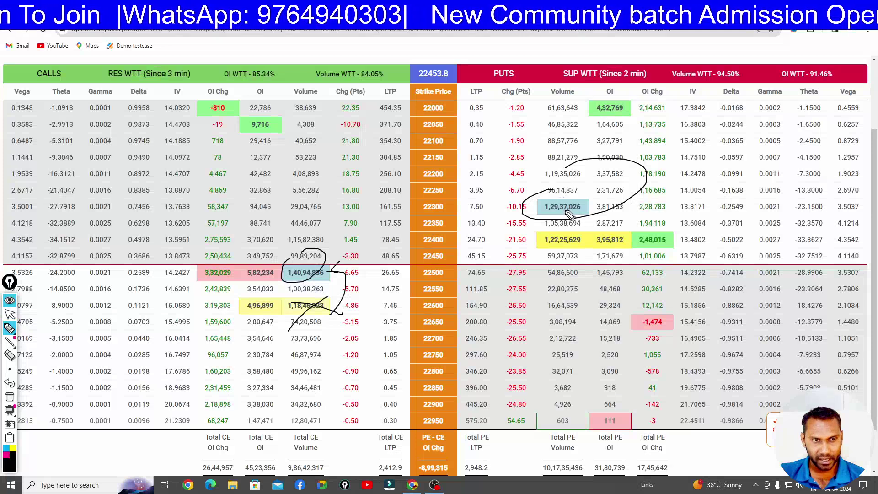
left_click_drag(548, 247, 541, 213)
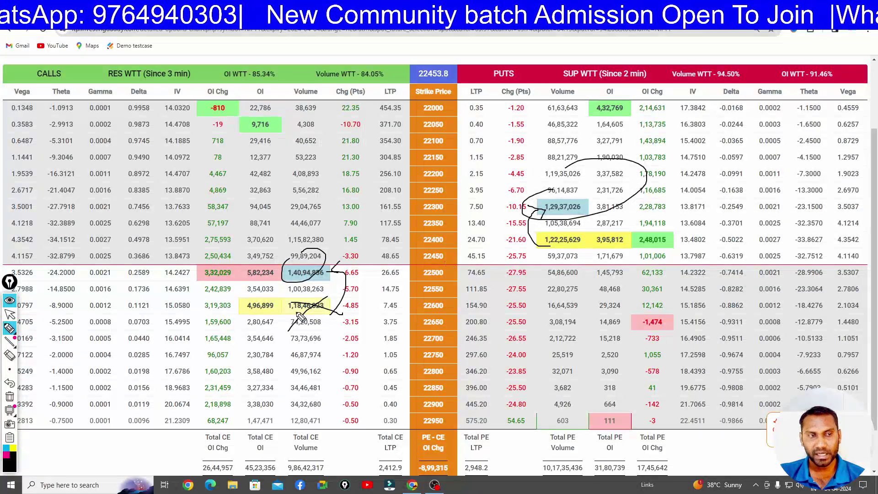
left_click(10, 397)
Step: Underline the 22400 strike row and move to the other option-chain page
left_click_drag(407, 246, 478, 247)
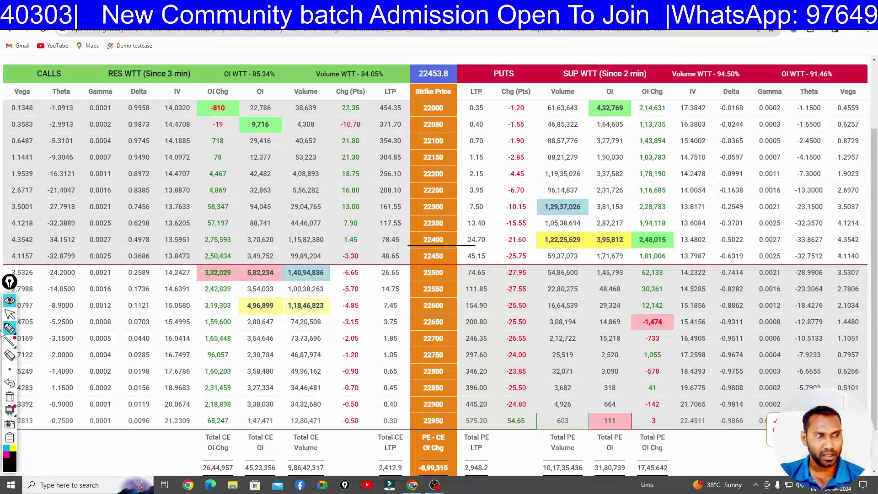
left_click(10, 314)
key("ctrl+Tab")
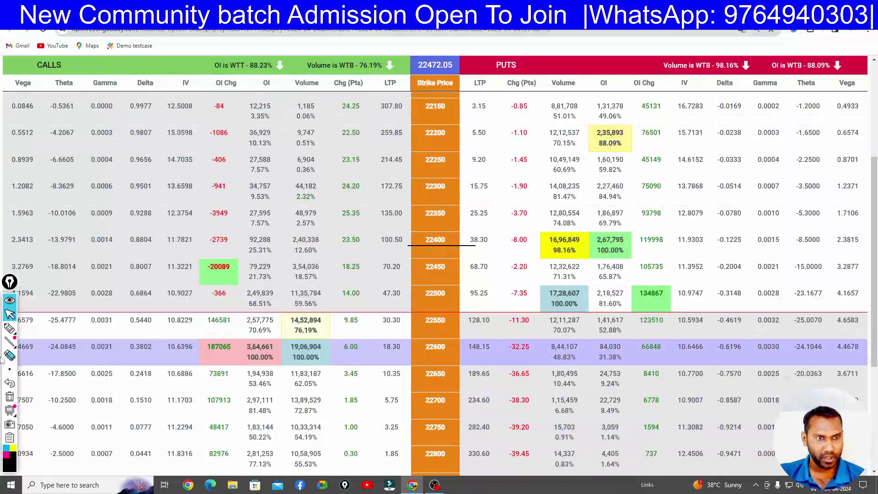
Step: Replace the underline with an ink circle around the 22400 put volume and OI, then return to the earlier chain
left_click(10, 329)
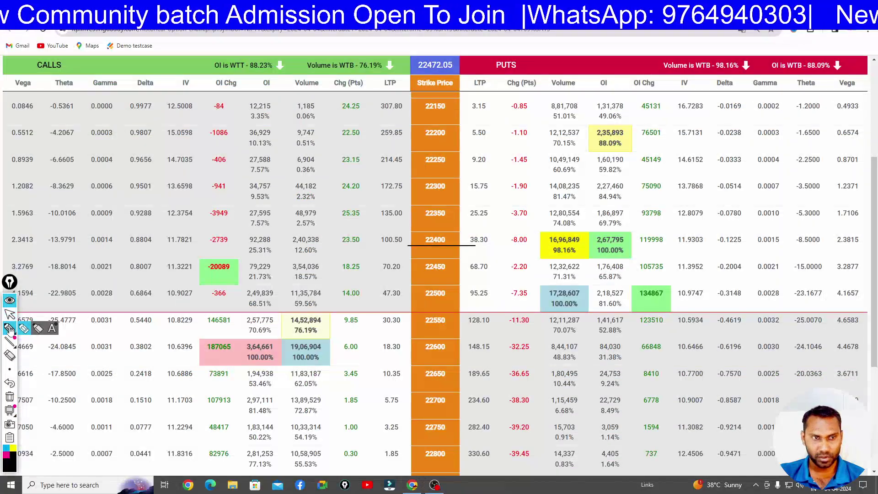
left_click(9, 396)
mouse_move(553, 224)
left_mouse_down()
mouse_move(575, 219)
mouse_move(535, 260)
mouse_move(540, 311)
left_mouse_up()
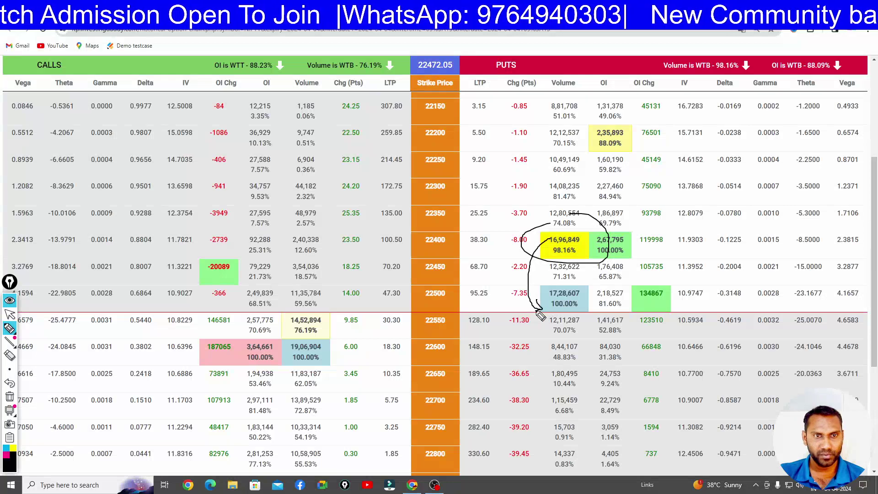
left_click(10, 314)
key("alt+Tab")
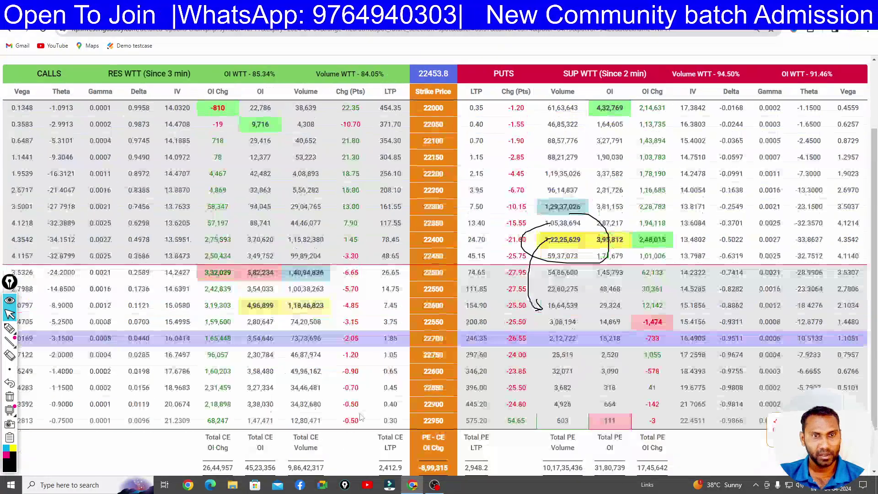
Step: Circle the 22300 put cells and draw strokes linking 22600 to 22500 calls and 22500 to 22300 puts
left_click(9, 396)
left_click(10, 328)
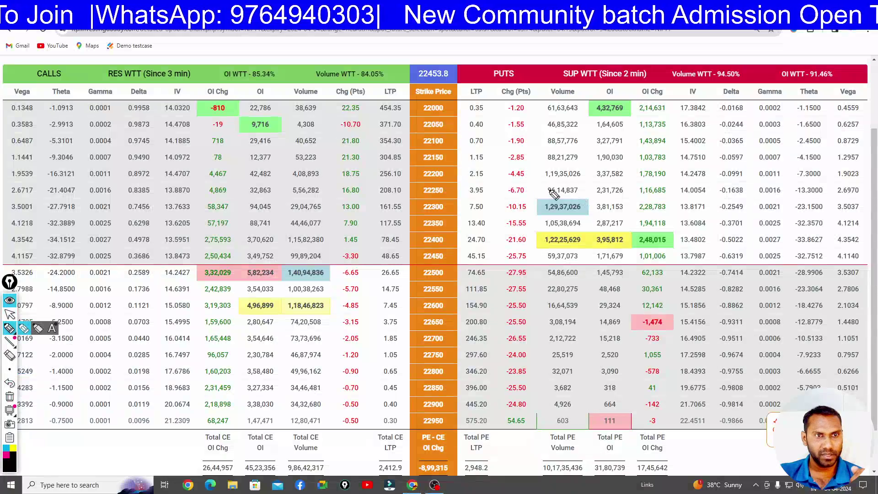
mouse_move(554, 194)
left_mouse_down()
mouse_move(620, 217)
mouse_move(569, 192)
mouse_move(600, 183)
left_mouse_up()
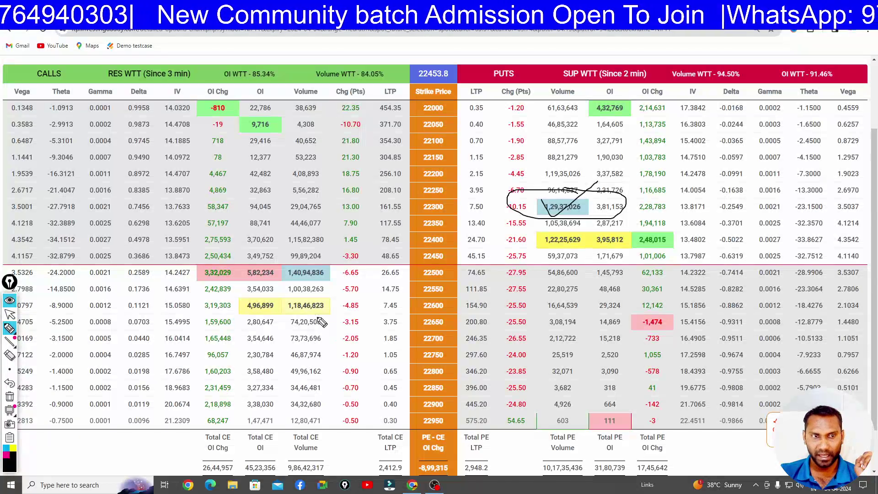
mouse_move(324, 307)
left_mouse_down()
mouse_move(327, 293)
mouse_move(346, 293)
left_mouse_up()
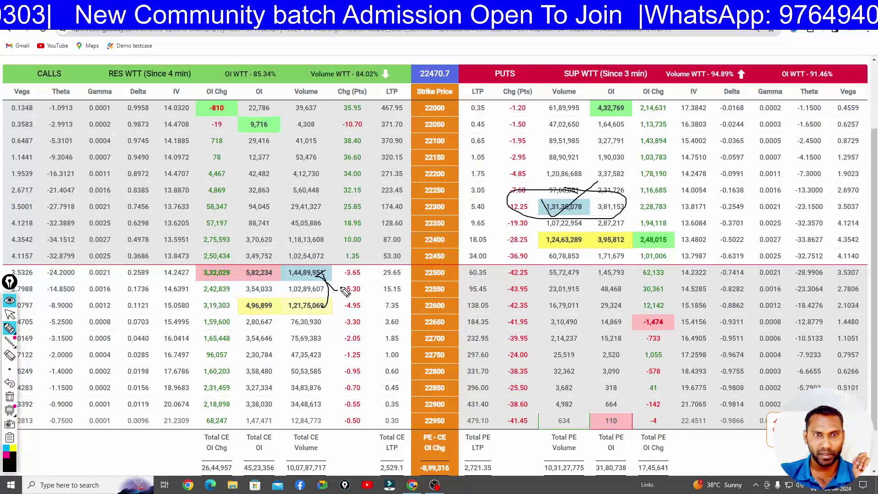
mouse_move(562, 278)
left_mouse_down()
mouse_move(529, 249)
mouse_move(534, 214)
left_mouse_up()
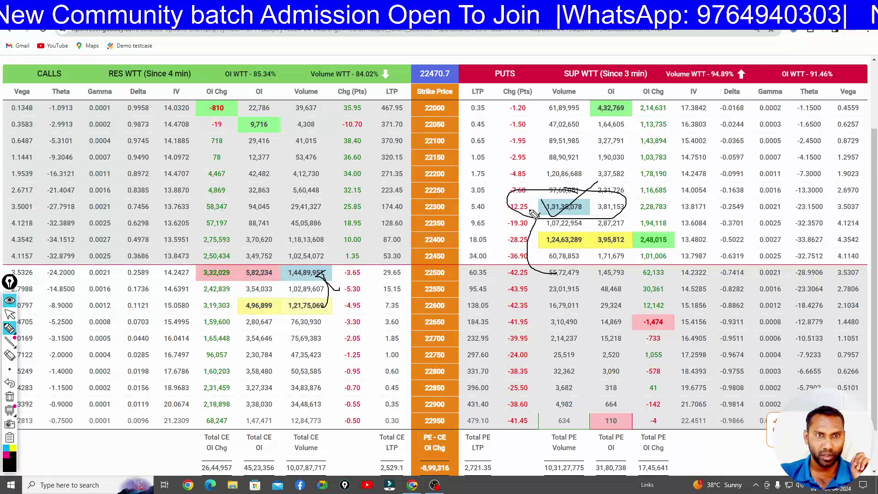
Step: Erase all ink annotations and bring up the TradingView NIFTY 50 chart
left_click(10, 396)
left_click(10, 314)
key("ctrl+Tab")
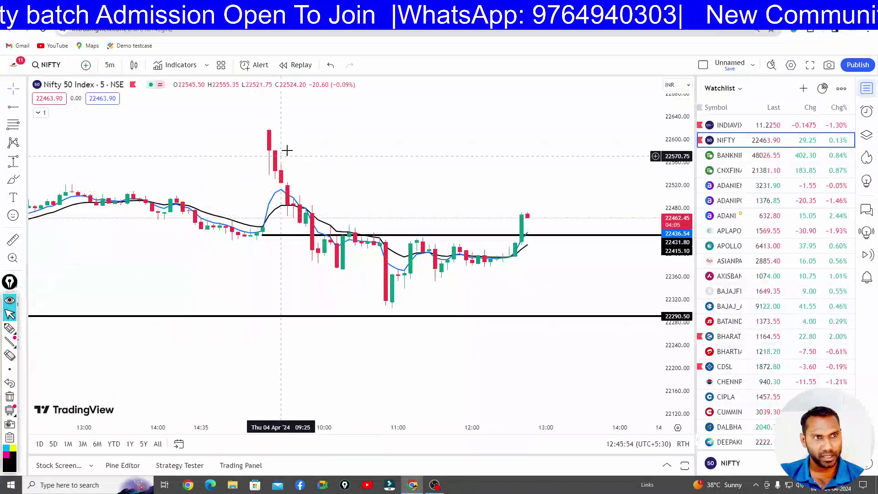